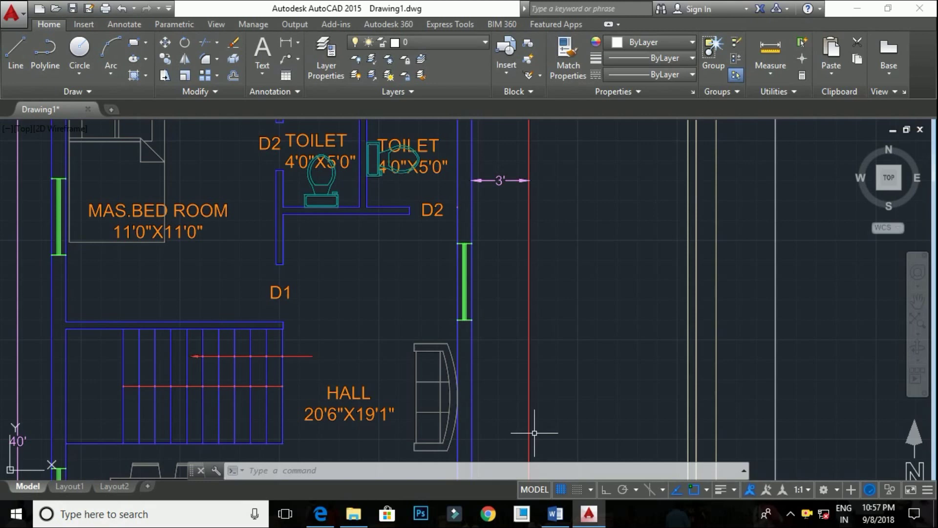
# Zoom out and pan the AutoCAD plan to the north compass and the OP/MD entrance
pyautogui.scroll(-2, 548, 425)
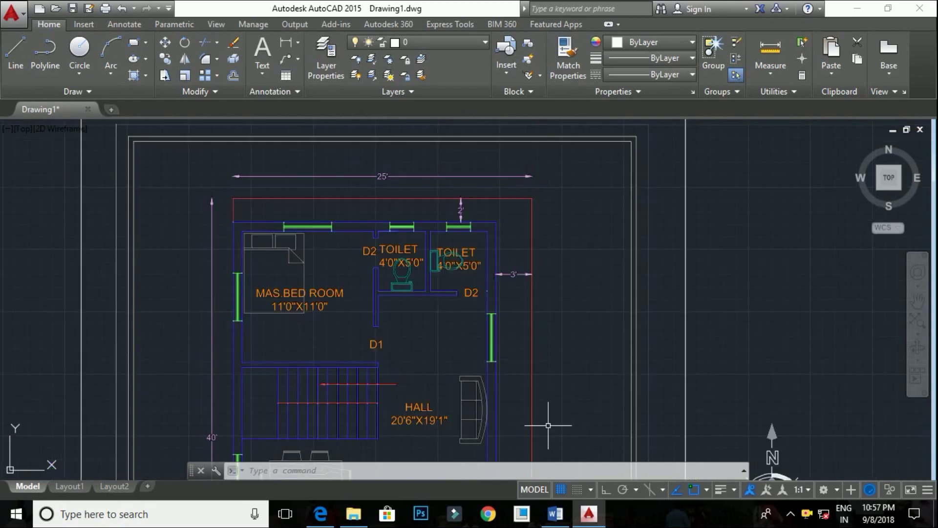
pyautogui.moveTo(596, 414); pyautogui.dragTo(555, 349)
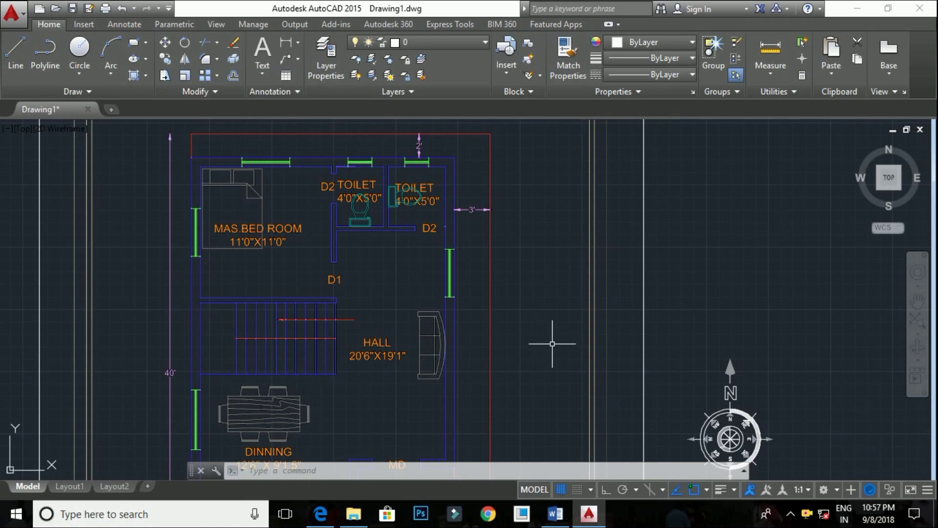
pyautogui.moveTo(551, 335); pyautogui.dragTo(535, 305)
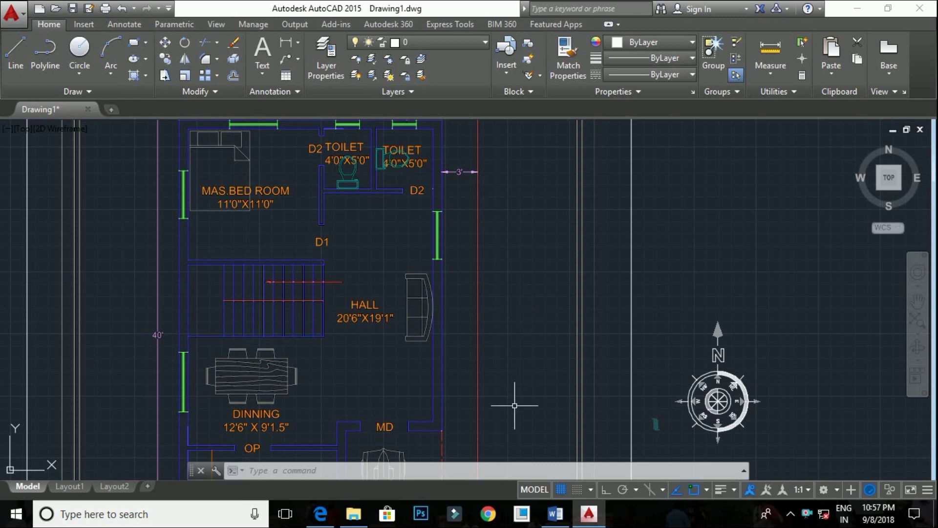
# Switch to the Vastu guidelines document in Word and scroll up to its start
pyautogui.click(555, 514)
pyautogui.scroll(1, 509, 387)
pyautogui.scroll(2, 511, 386)
pyautogui.scroll(3, 504, 380)
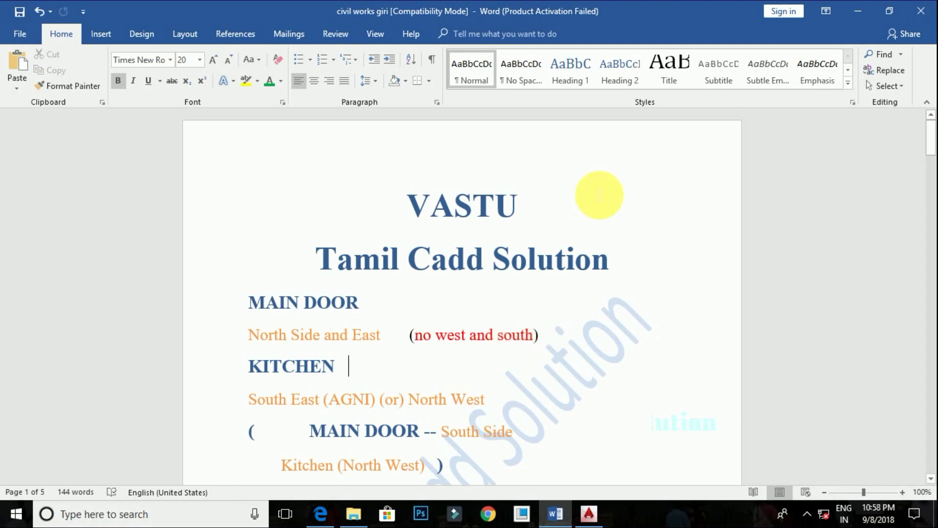
pyautogui.scroll(-1, 508, 244)
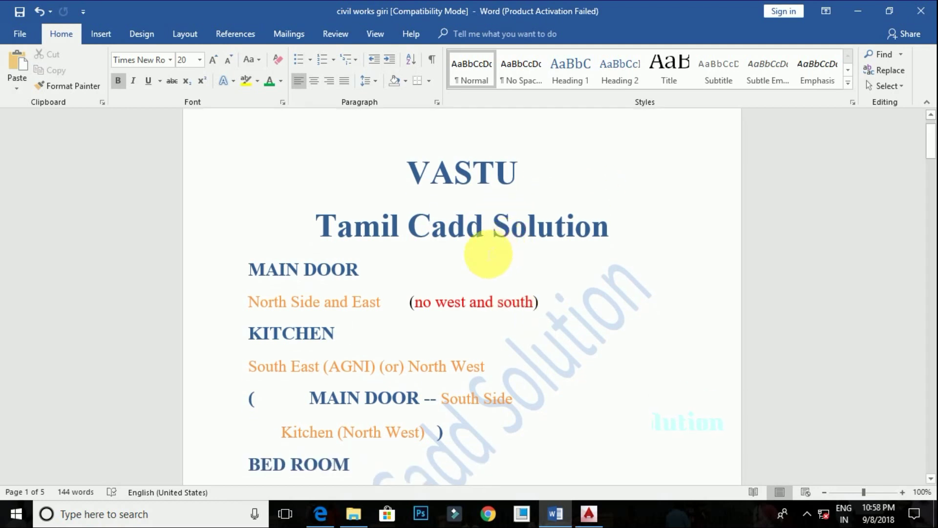
pyautogui.scroll(-1, 484, 256)
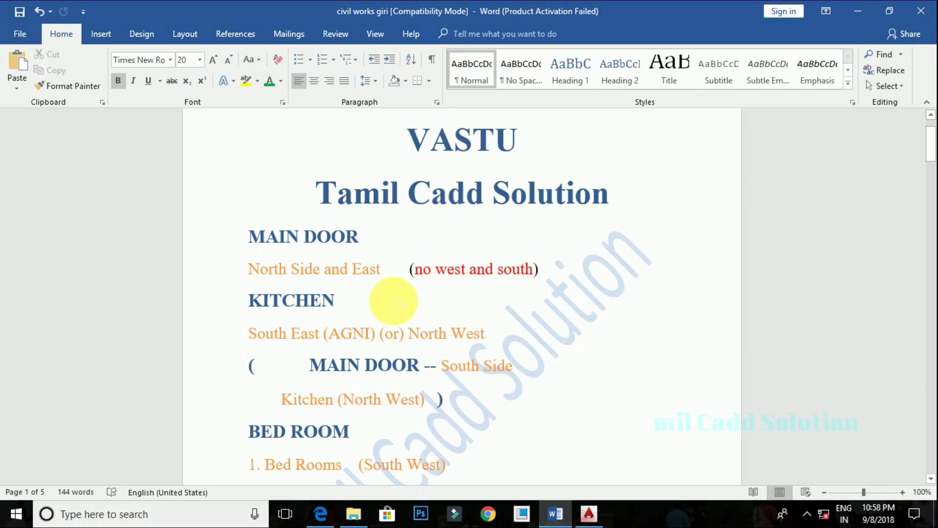
pyautogui.scroll(-3, 394, 300)
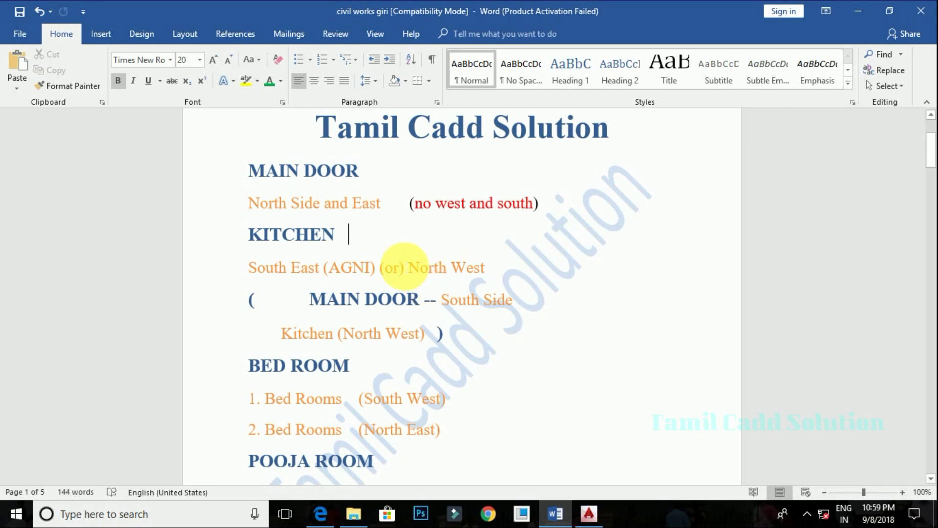
pyautogui.moveTo(408, 268); pyautogui.dragTo(538, 283)
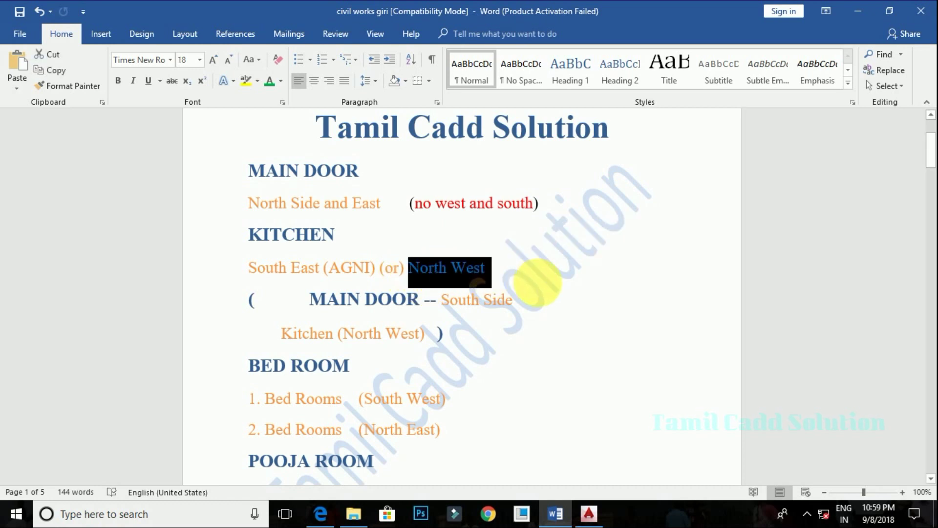
pyautogui.click(537, 282)
pyautogui.moveTo(335, 299); pyautogui.dragTo(513, 305)
pyautogui.click(547, 316)
pyautogui.moveTo(408, 268); pyautogui.dragTo(480, 268)
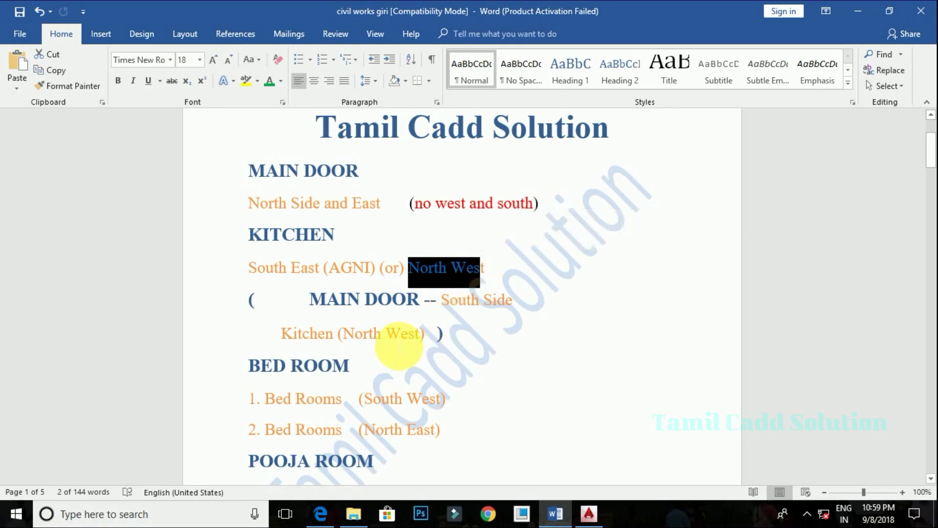
pyautogui.click(320, 349)
pyautogui.click(386, 338)
pyautogui.scroll(-1, 386, 349)
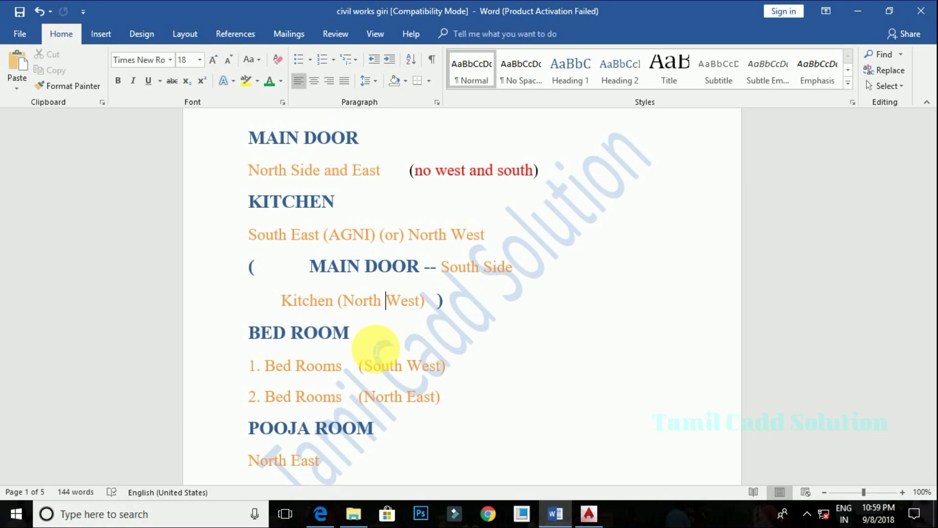
pyautogui.scroll(-2, 373, 351)
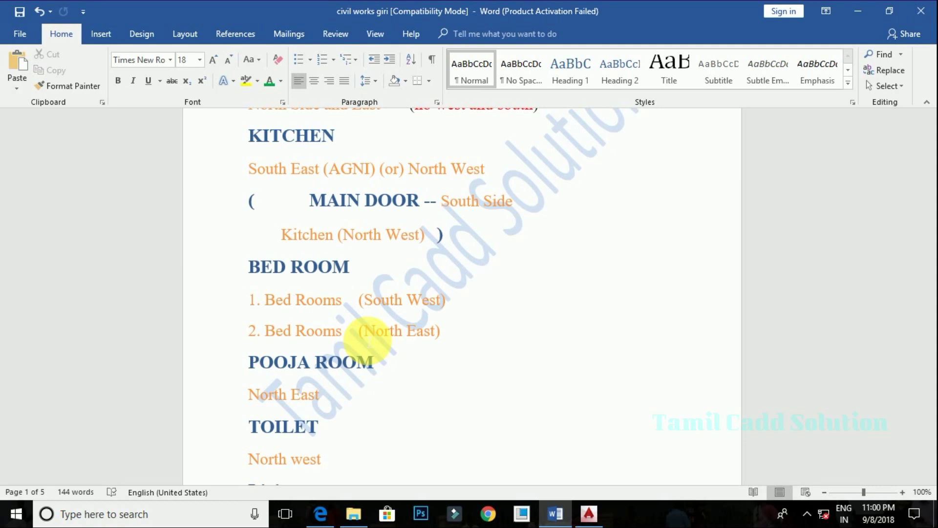
pyautogui.scroll(-3, 318, 379)
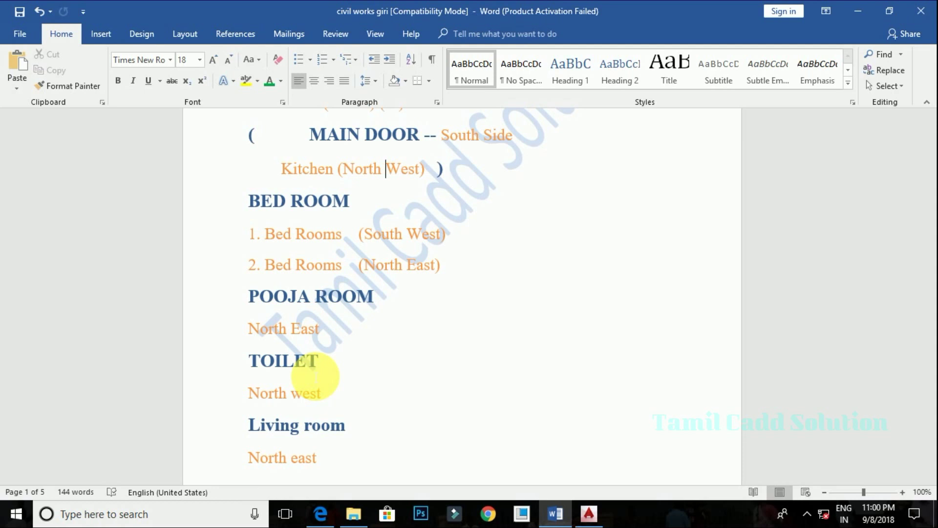
pyautogui.scroll(-1, 307, 395)
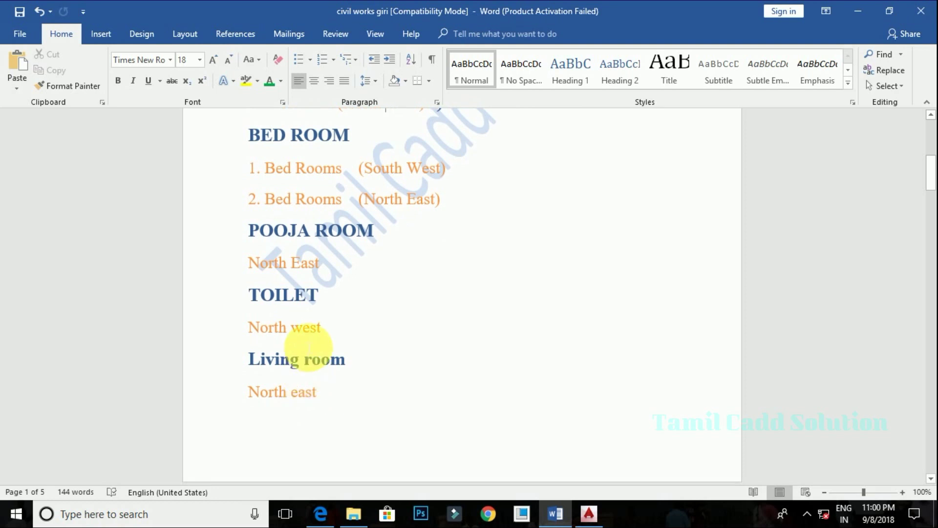
pyautogui.scroll(-1, 294, 379)
pyautogui.scroll(-2, 289, 376)
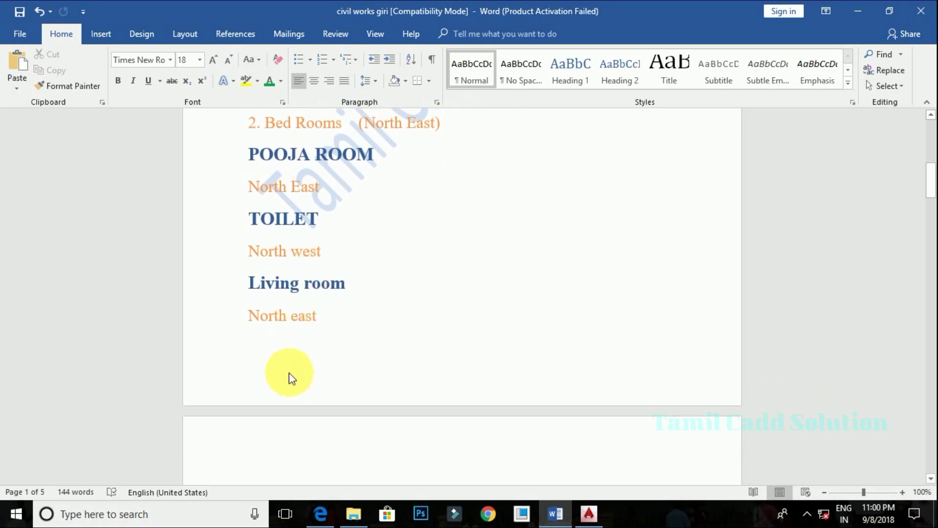
pyautogui.scroll(-1, 289, 372)
pyautogui.scroll(-4, 288, 376)
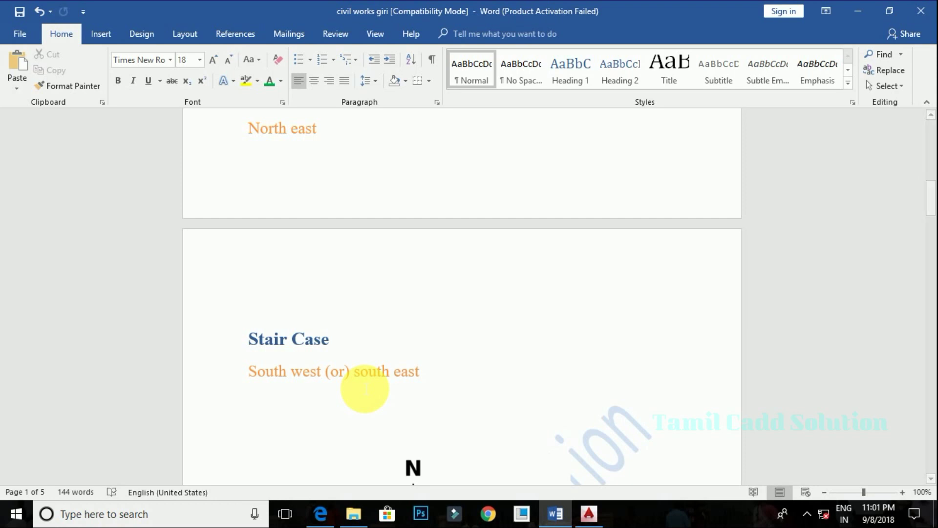
pyautogui.scroll(4, 365, 388)
pyautogui.scroll(5, 365, 389)
pyautogui.scroll(2, 364, 389)
pyautogui.scroll(-3, 365, 388)
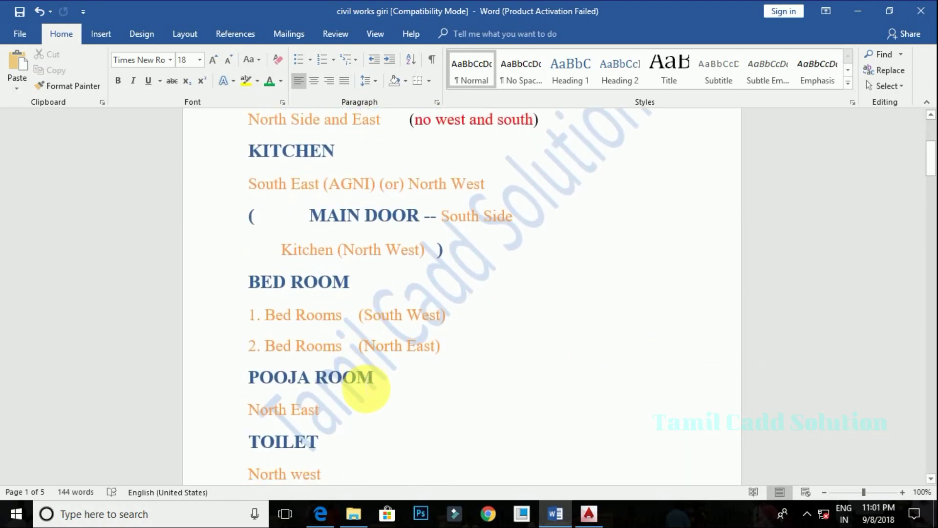
pyautogui.scroll(-1, 365, 388)
pyautogui.scroll(1, 365, 389)
pyautogui.scroll(1, 365, 389)
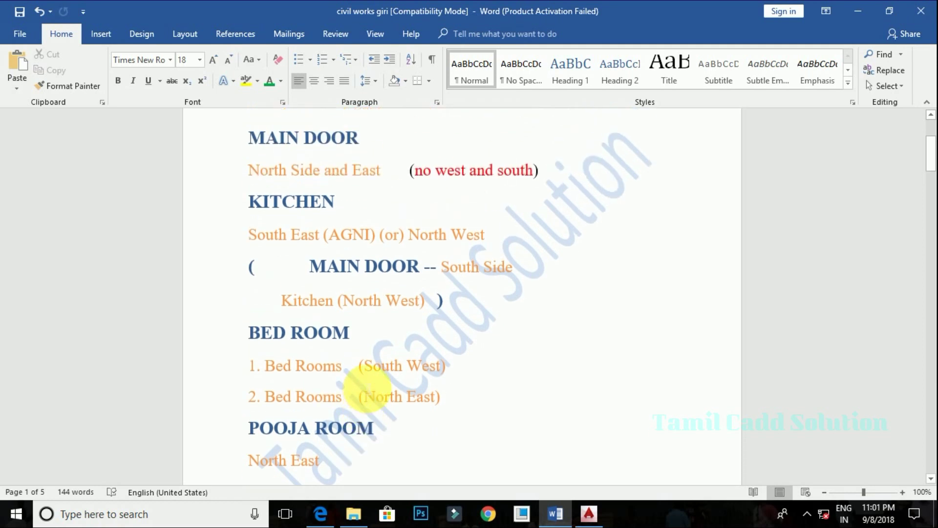
pyautogui.scroll(2, 367, 389)
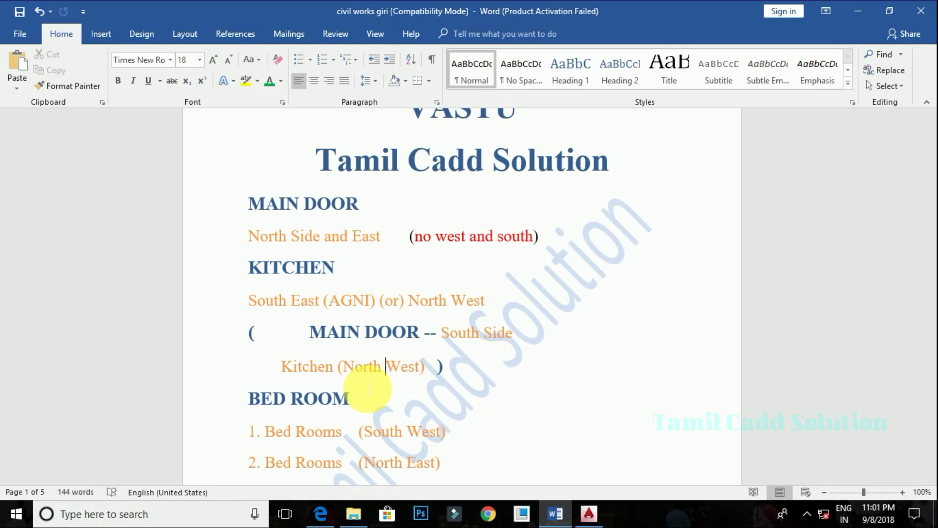
pyautogui.scroll(-1, 368, 389)
pyautogui.scroll(-2, 367, 390)
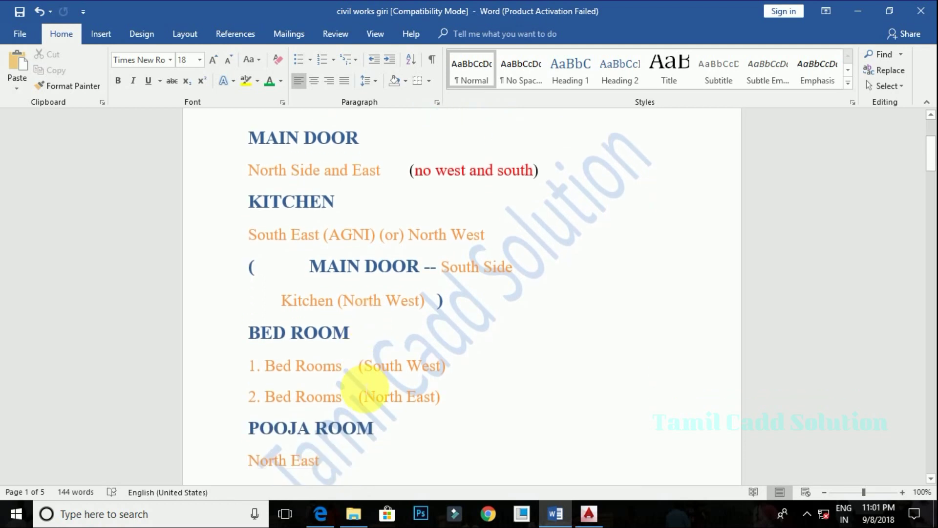
# Insert a new paragraph before the ROOM heading so the minimum-size section starts on page 3
pyautogui.scroll(-2, 366, 386)
pyautogui.scroll(-2, 366, 386)
pyautogui.scroll(-3, 361, 385)
pyautogui.scroll(-3, 360, 384)
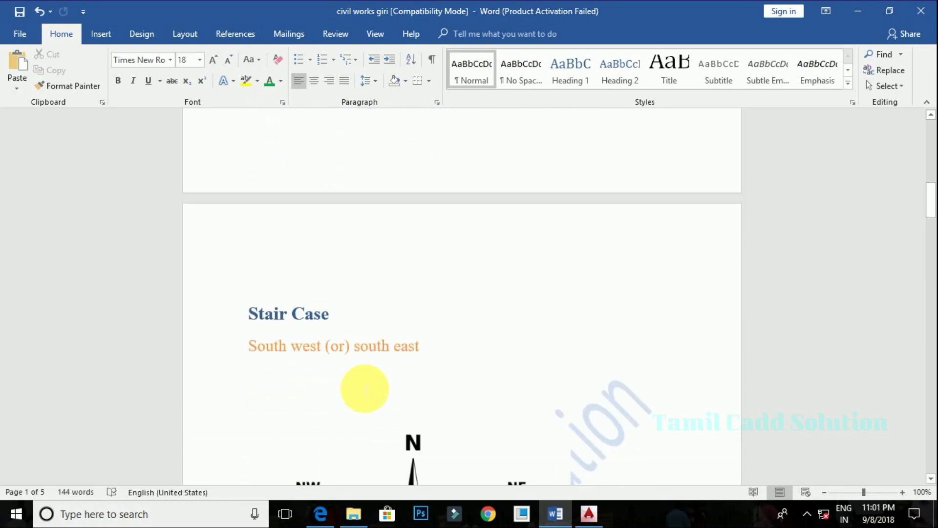
pyautogui.scroll(-1, 364, 389)
pyautogui.scroll(-3, 367, 389)
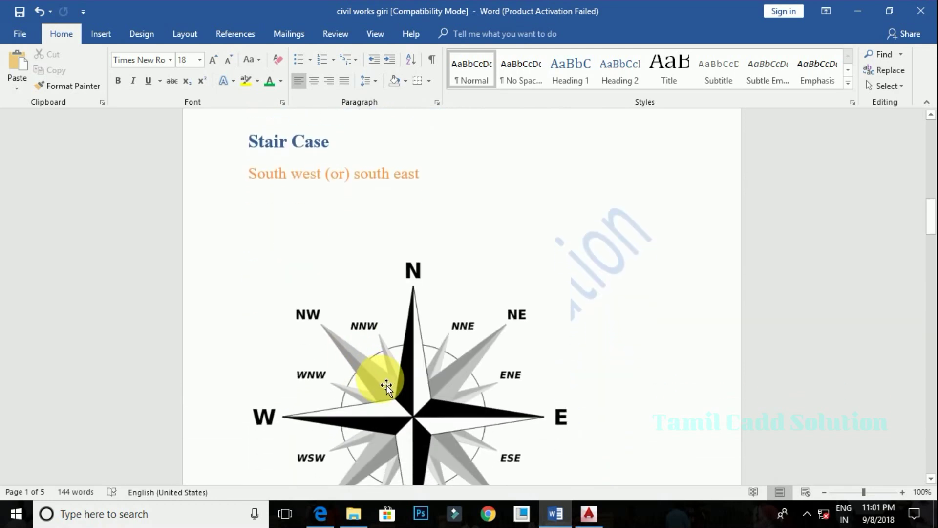
pyautogui.scroll(-2, 378, 384)
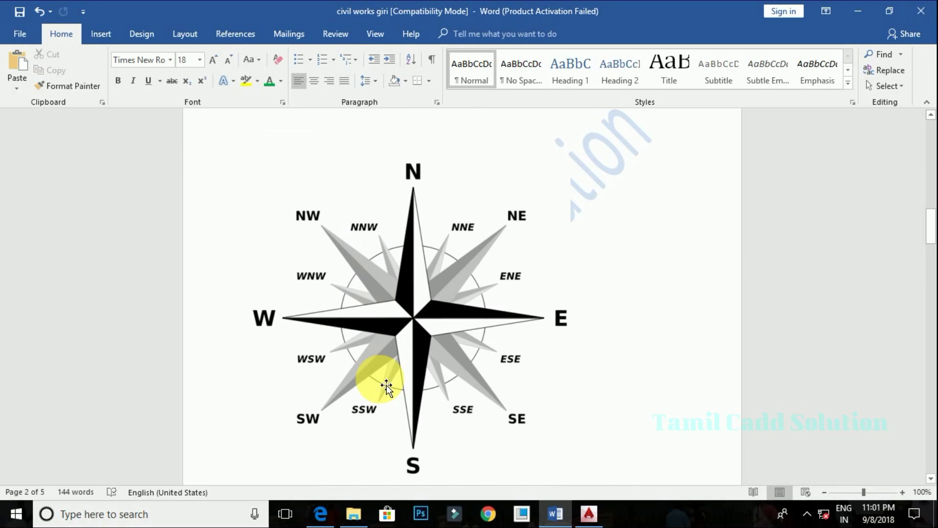
pyautogui.scroll(-1, 386, 386)
pyautogui.scroll(-2, 393, 382)
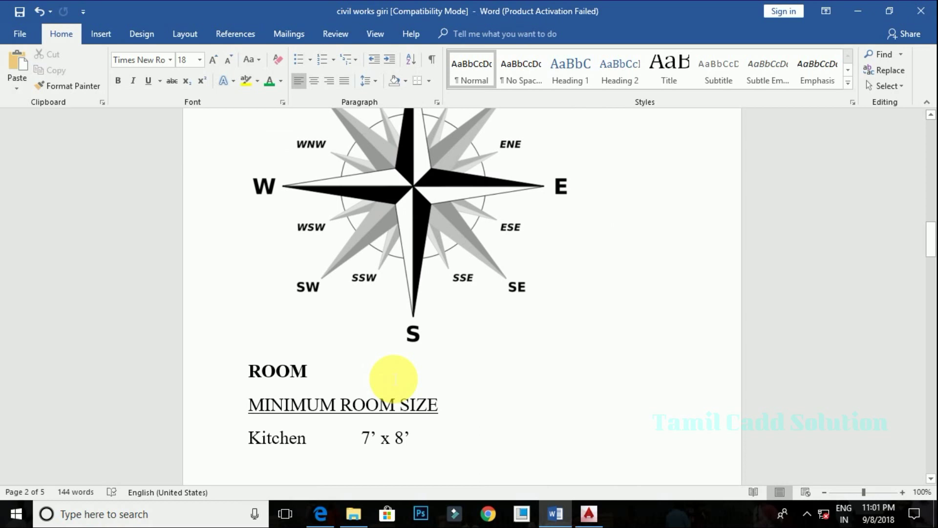
pyautogui.scroll(-3, 393, 379)
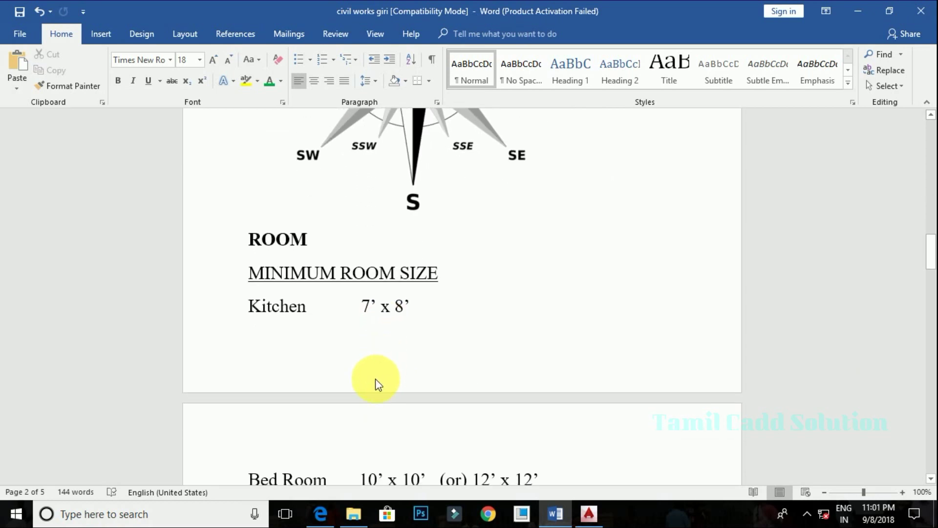
pyautogui.click(249, 239)
pyautogui.press('Return')
pyautogui.press('Return')
pyautogui.press('Return')
pyautogui.scroll(-3, 249, 259)
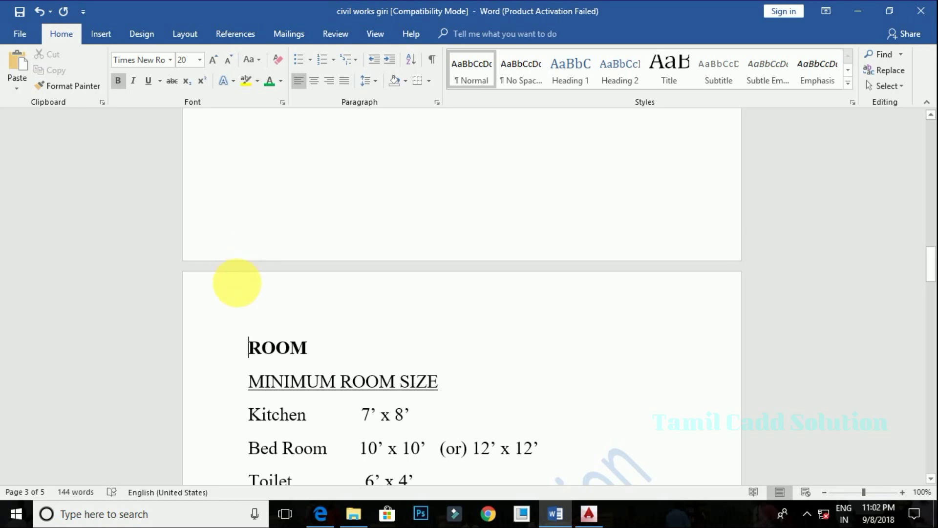
pyautogui.scroll(-2, 264, 294)
pyautogui.scroll(-2, 276, 302)
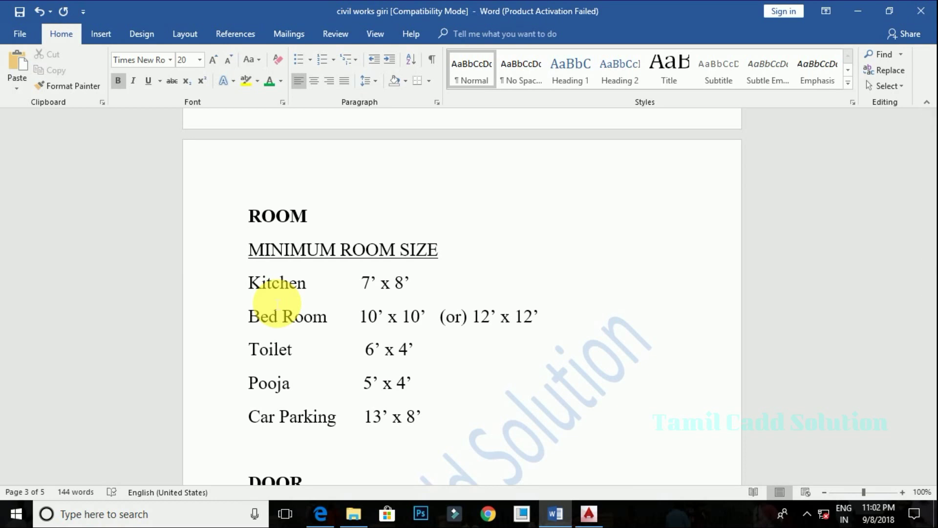
pyautogui.scroll(-2, 269, 303)
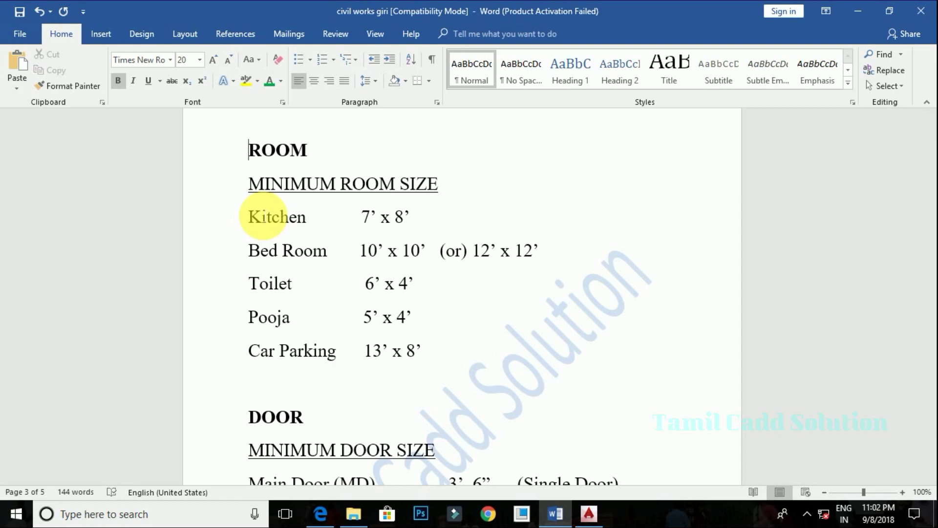
pyautogui.scroll(-1, 305, 222)
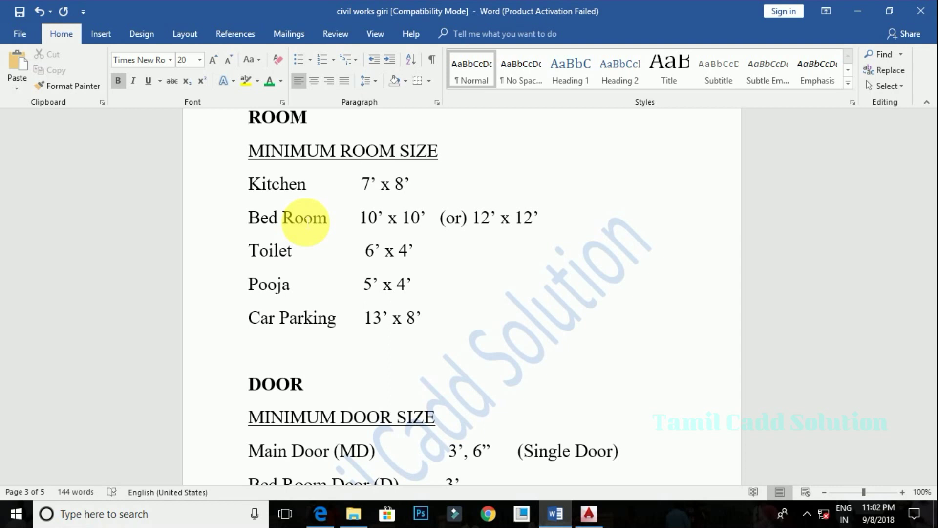
# Highlight the kitchen's 7' and 8' dimensions to check them
pyautogui.doubleClick(366, 188)
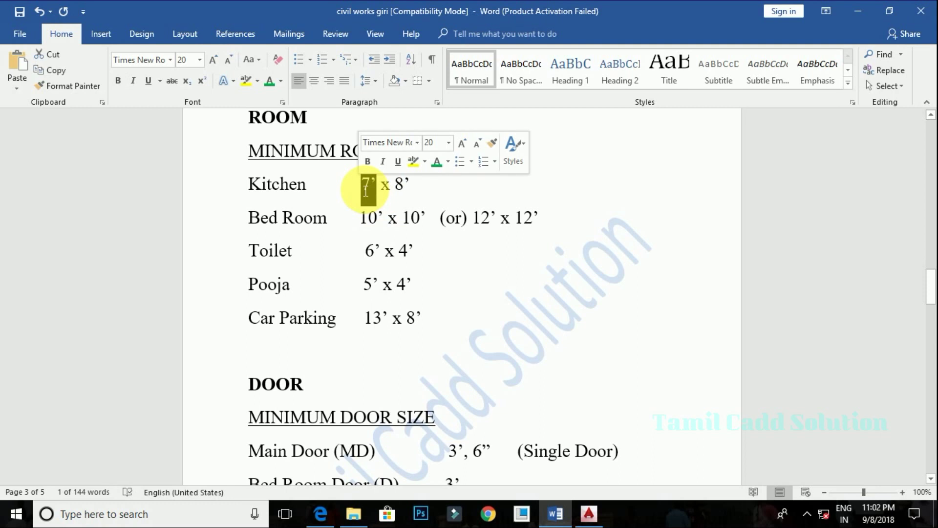
pyautogui.click(397, 188)
pyautogui.doubleClick(400, 188)
pyautogui.click(429, 211)
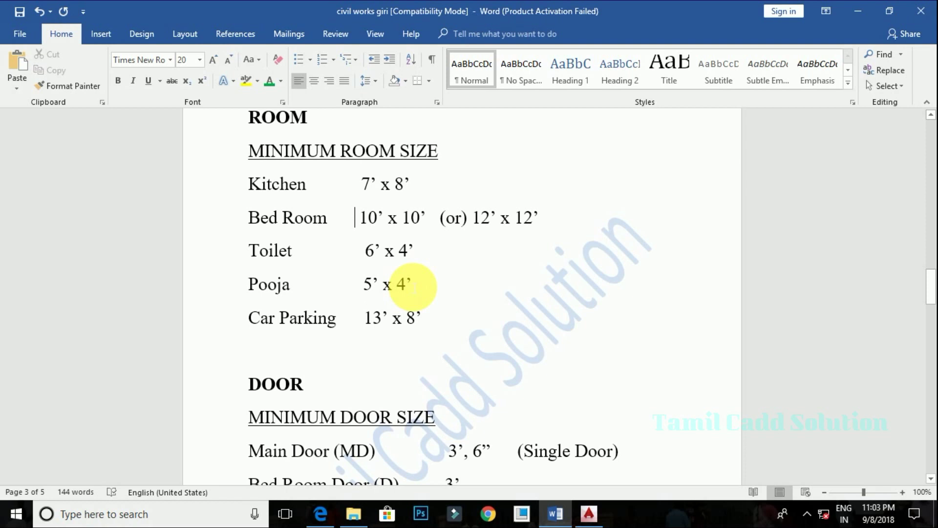
# Colour the whole Pooja 5' x 4' line red using Font Color on the mini toolbar
pyautogui.moveTo(414, 288); pyautogui.dragTo(324, 286)
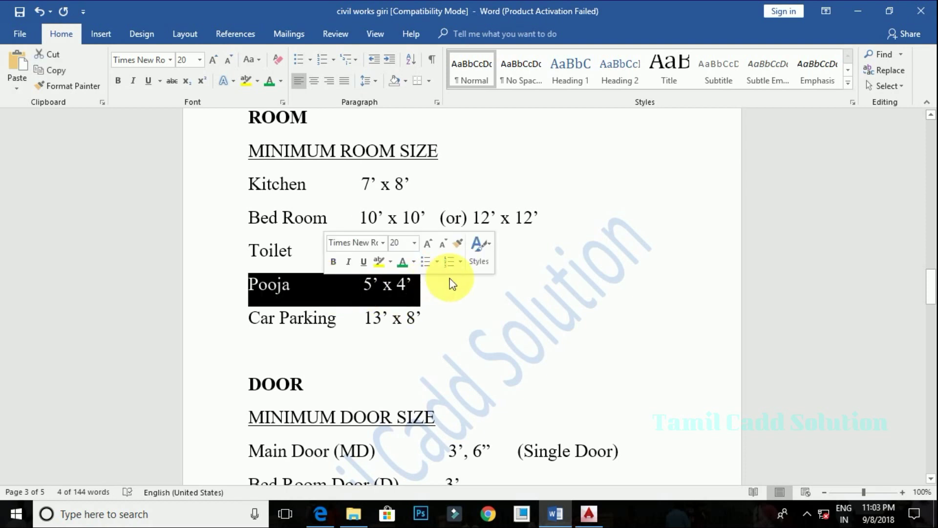
pyautogui.click(413, 261)
pyautogui.click(414, 385)
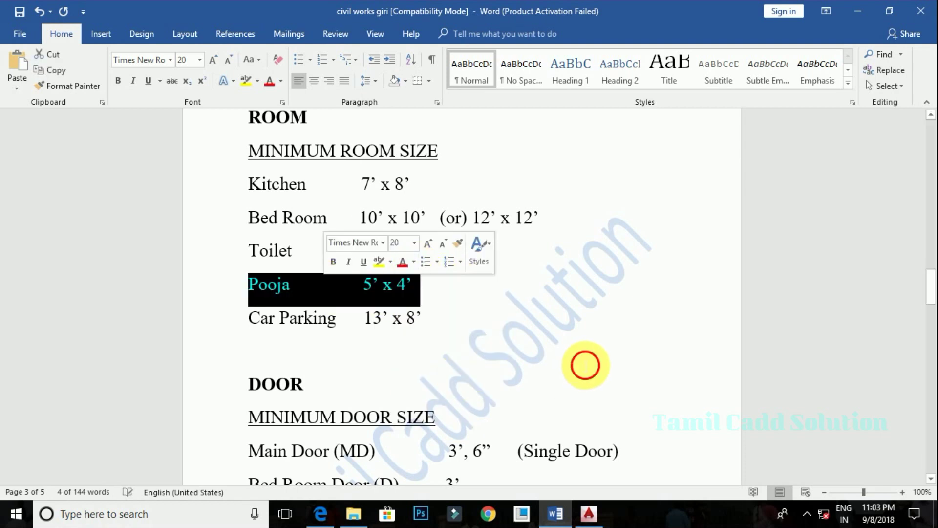
pyautogui.click(585, 365)
pyautogui.scroll(-3, 357, 337)
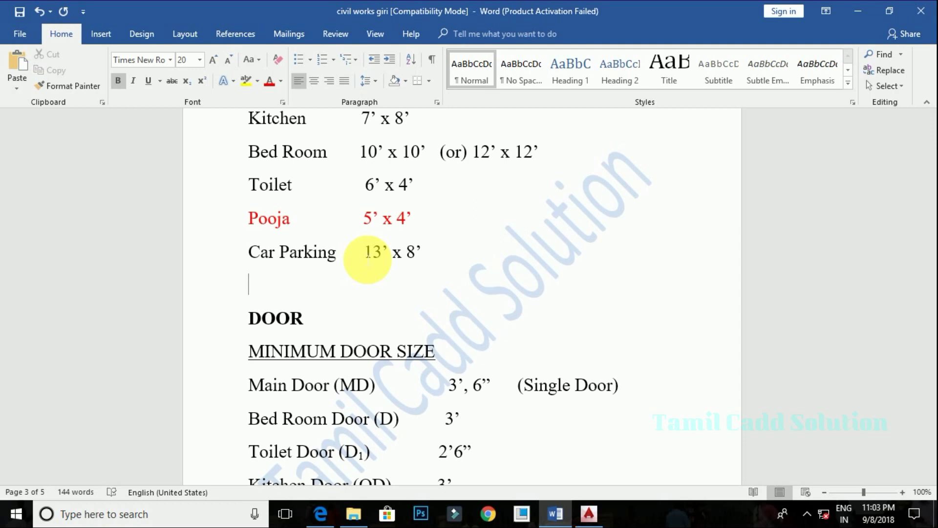
pyautogui.scroll(-1, 374, 274)
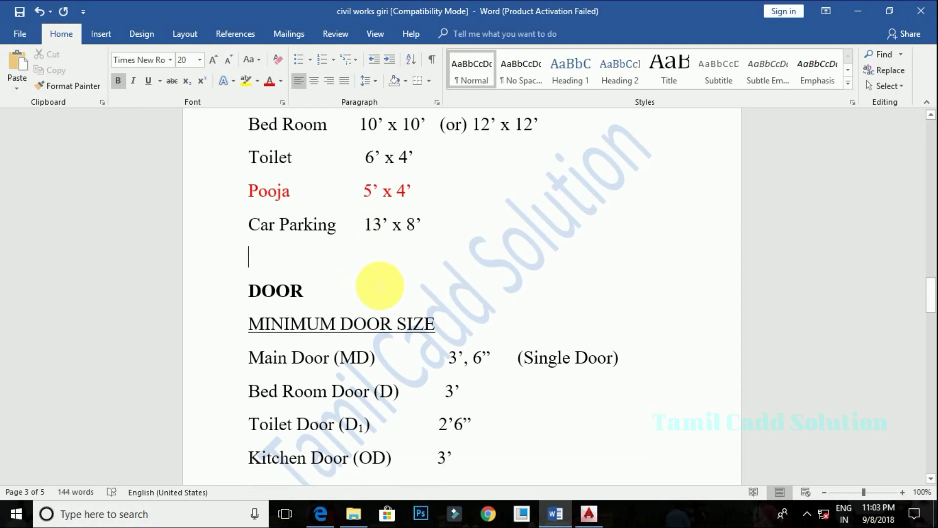
pyautogui.scroll(-4, 378, 283)
pyautogui.scroll(-1, 378, 288)
pyautogui.scroll(1, 257, 232)
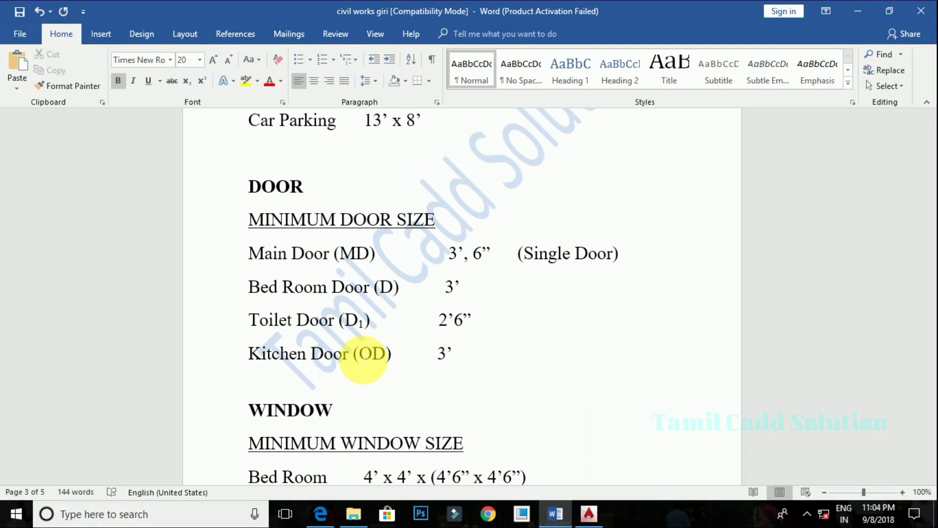
pyautogui.scroll(-1, 430, 386)
pyautogui.scroll(-3, 447, 345)
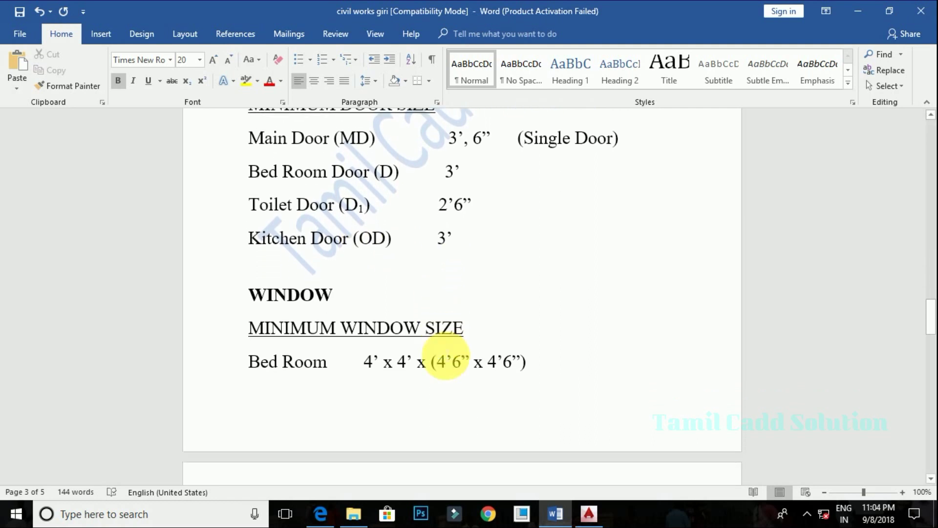
pyautogui.scroll(-1, 269, 313)
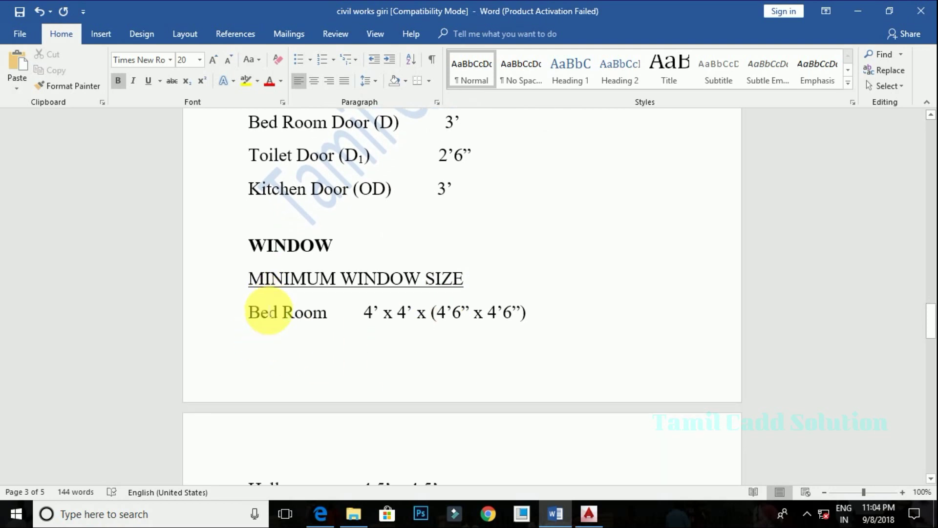
pyautogui.scroll(-1, 267, 312)
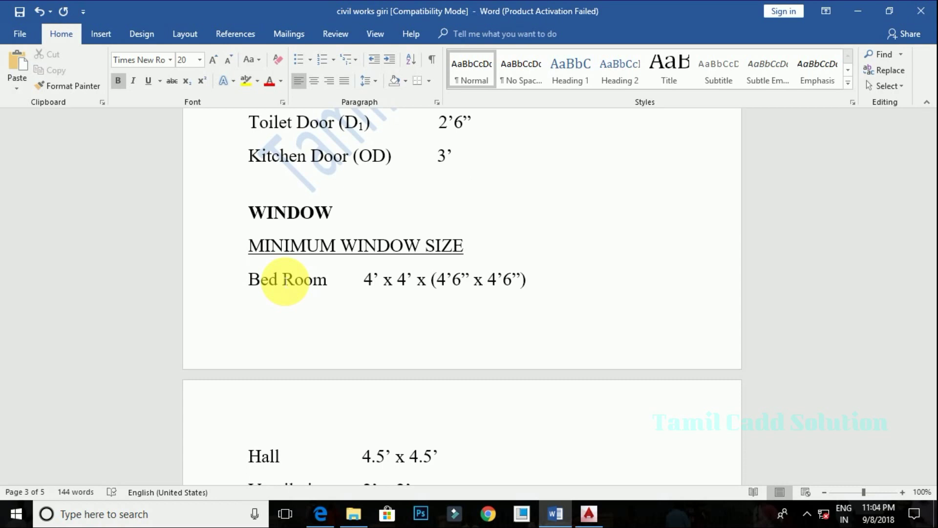
pyautogui.scroll(-1, 409, 297)
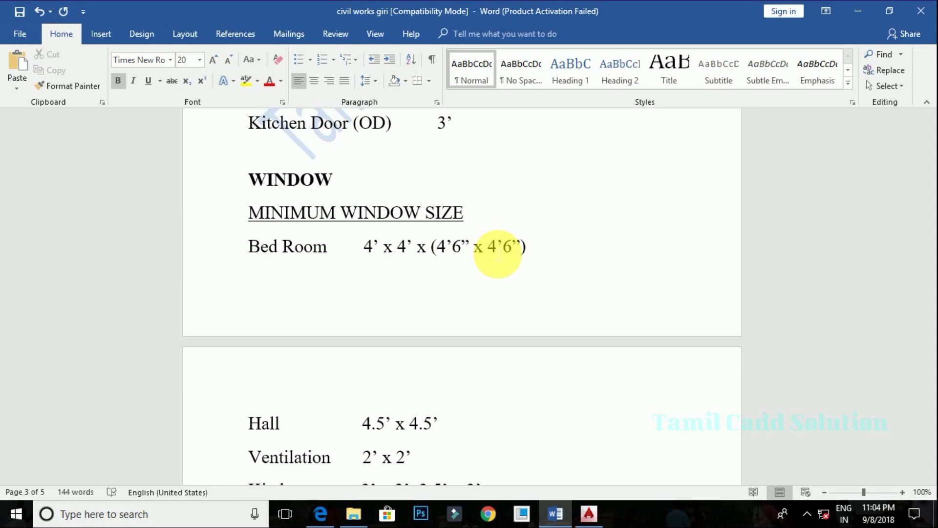
pyautogui.scroll(-3, 464, 293)
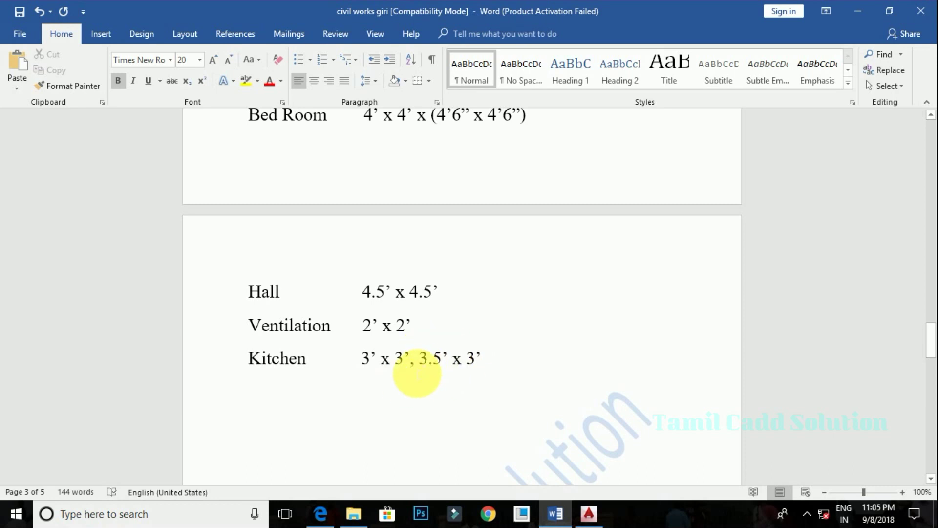
# Scroll up past the compass rose to the VASTU title on page 1
pyautogui.scroll(-2, 434, 362)
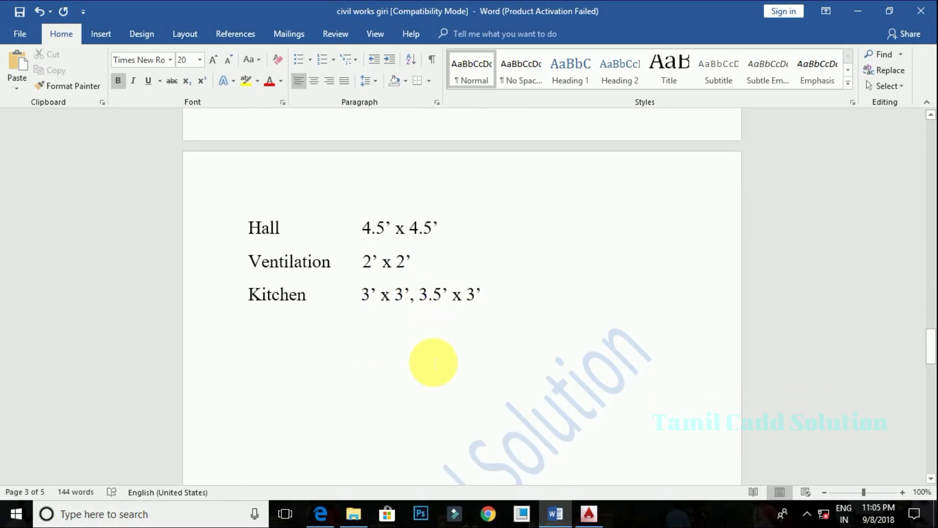
pyautogui.scroll(4, 431, 362)
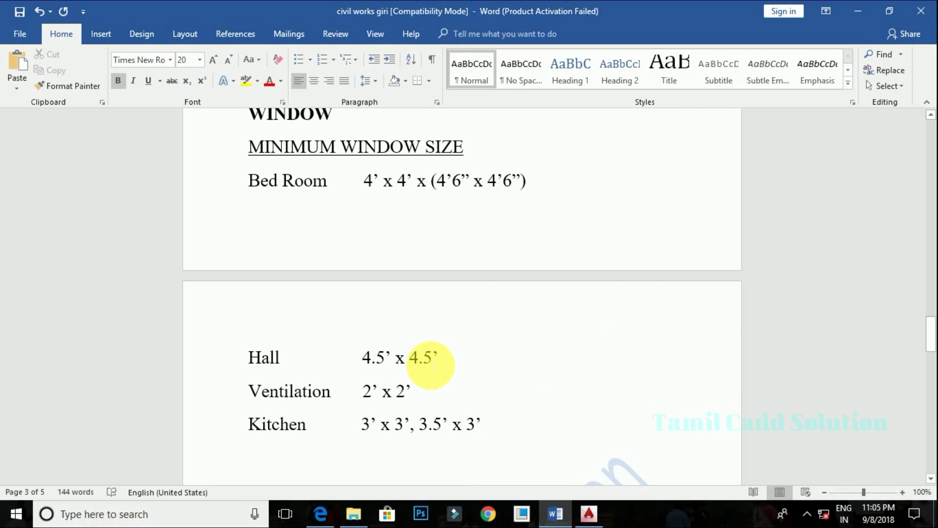
pyautogui.scroll(2, 433, 366)
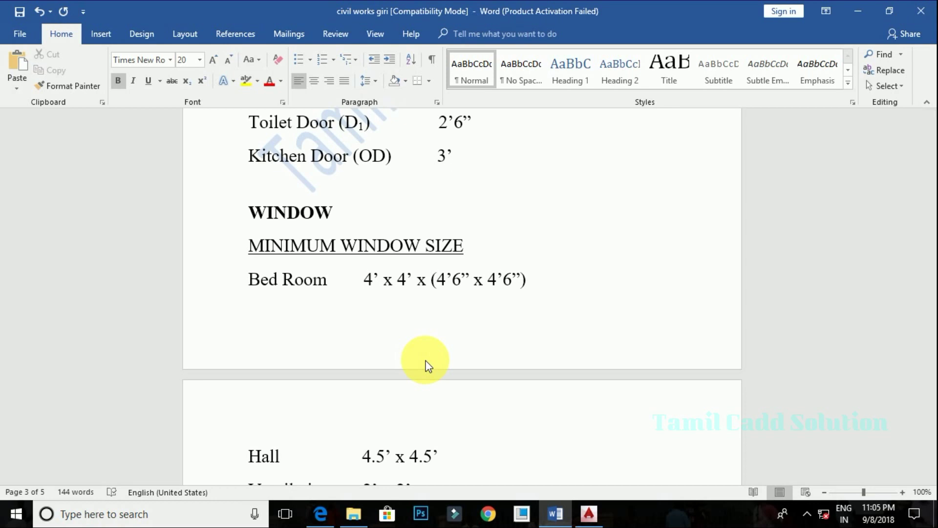
pyautogui.scroll(5, 428, 365)
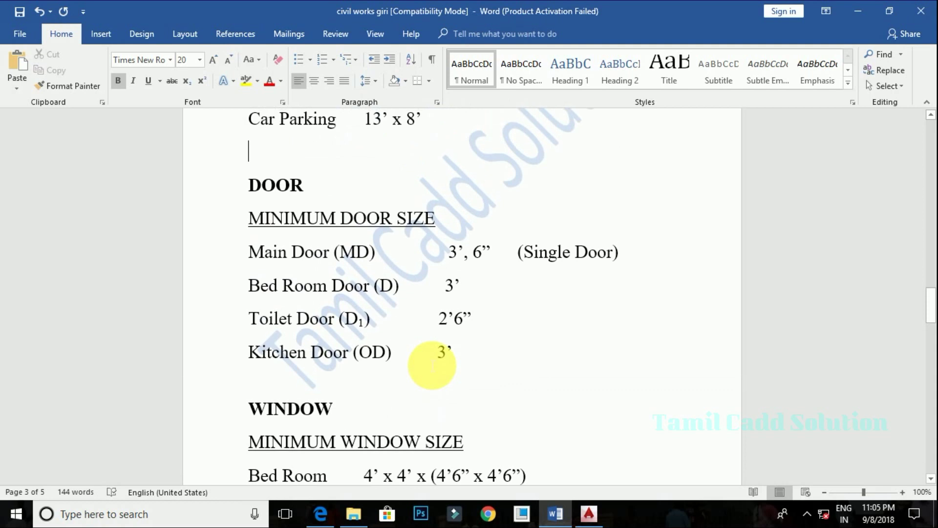
pyautogui.scroll(5, 432, 366)
pyautogui.scroll(4, 432, 365)
pyautogui.scroll(4, 432, 364)
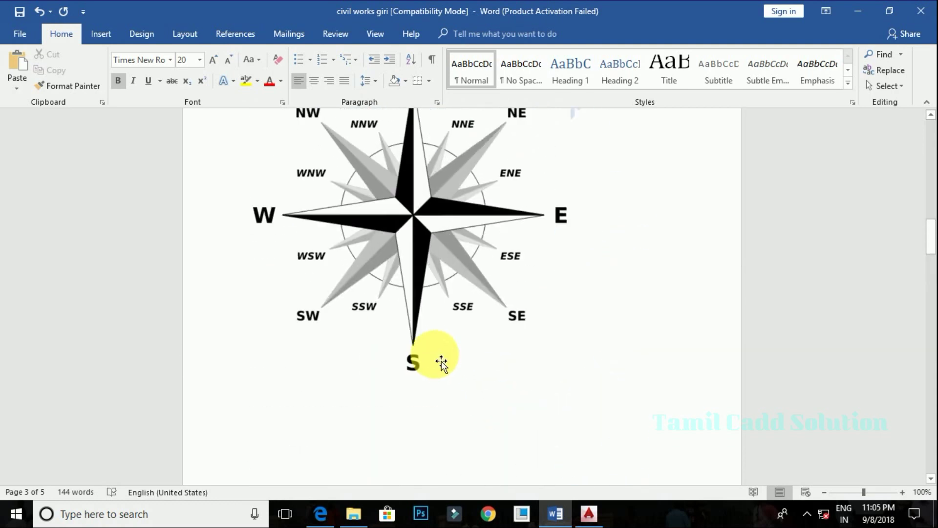
pyautogui.scroll(3, 441, 362)
pyautogui.scroll(5, 440, 360)
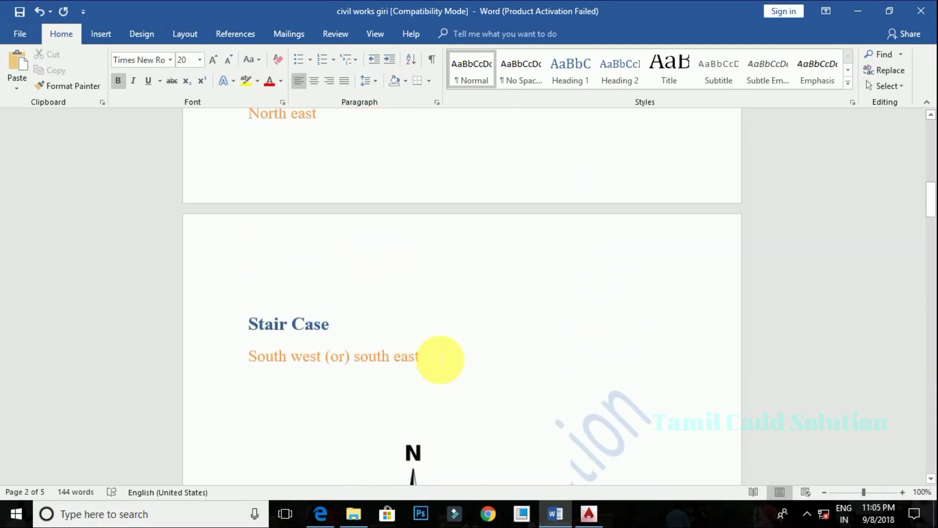
pyautogui.scroll(5, 438, 361)
pyautogui.scroll(3, 436, 369)
pyautogui.scroll(3, 434, 377)
pyautogui.scroll(4, 416, 381)
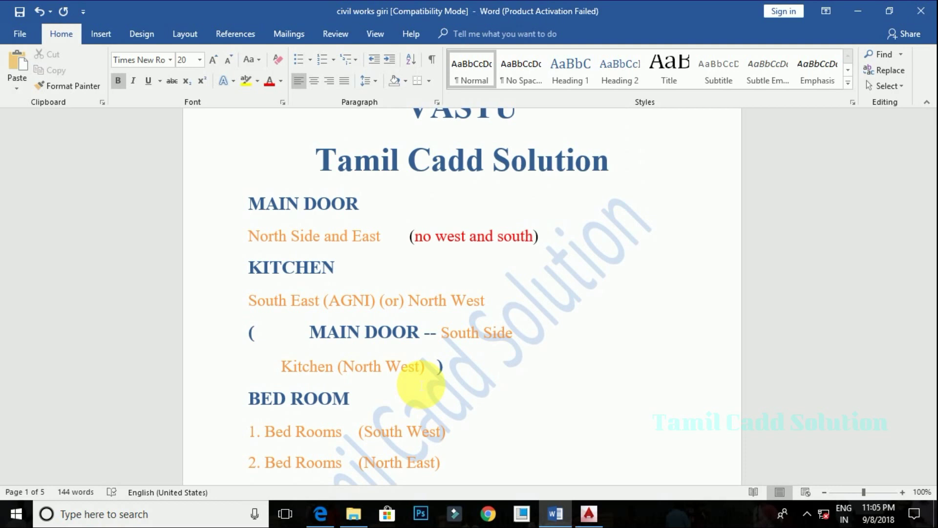
# Scroll through the Vastu room direction guidelines
pyautogui.scroll(-1, 420, 386)
pyautogui.scroll(3, 420, 386)
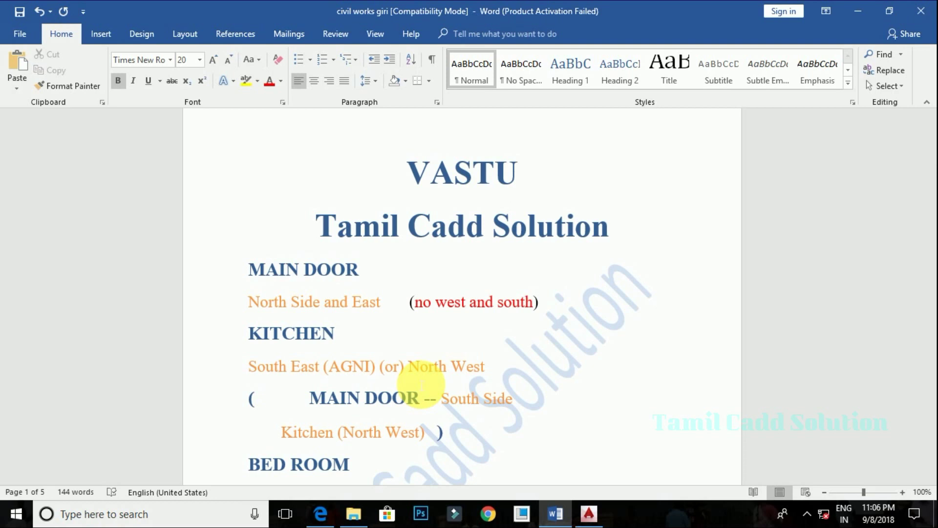
pyautogui.scroll(-3, 420, 384)
pyautogui.scroll(-3, 342, 402)
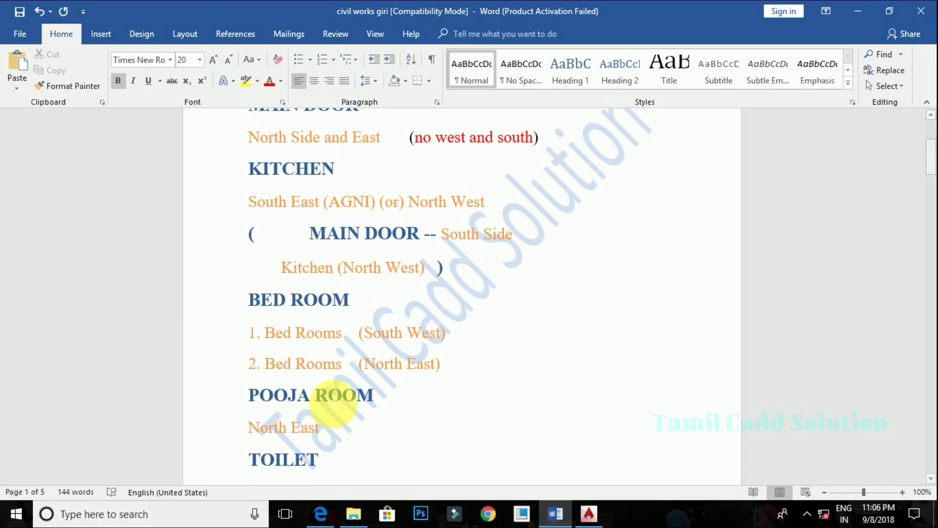
# Bring the AutoCAD house plan to the front and zoom out to the whole drawing
pyautogui.click(588, 513)
pyautogui.scroll(-1, 540, 385)
pyautogui.scroll(-2, 502, 327)
# Move the north compass block with M to sit beside the plan's car parking
pyautogui.click(586, 349)
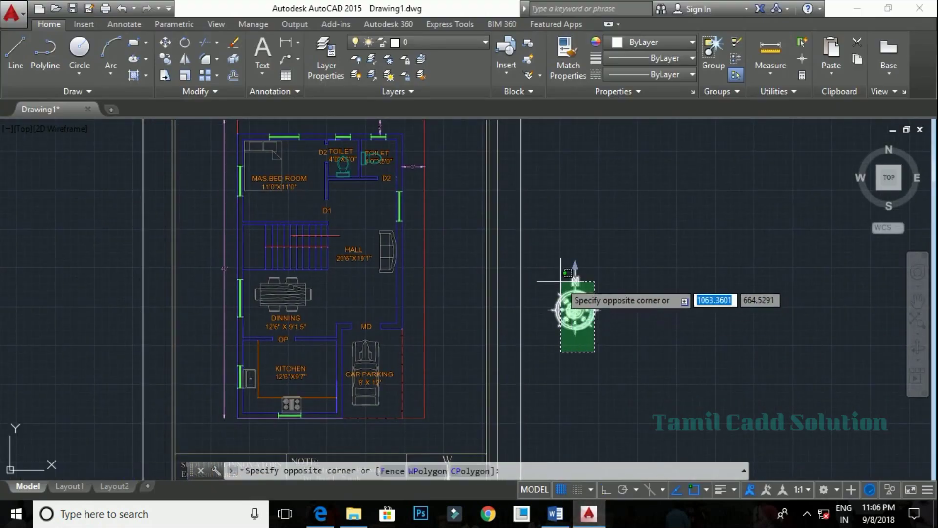
pyautogui.click(540, 261)
pyautogui.click(539, 343)
pyautogui.press('m')
pyautogui.press('Return')
pyautogui.click(604, 364)
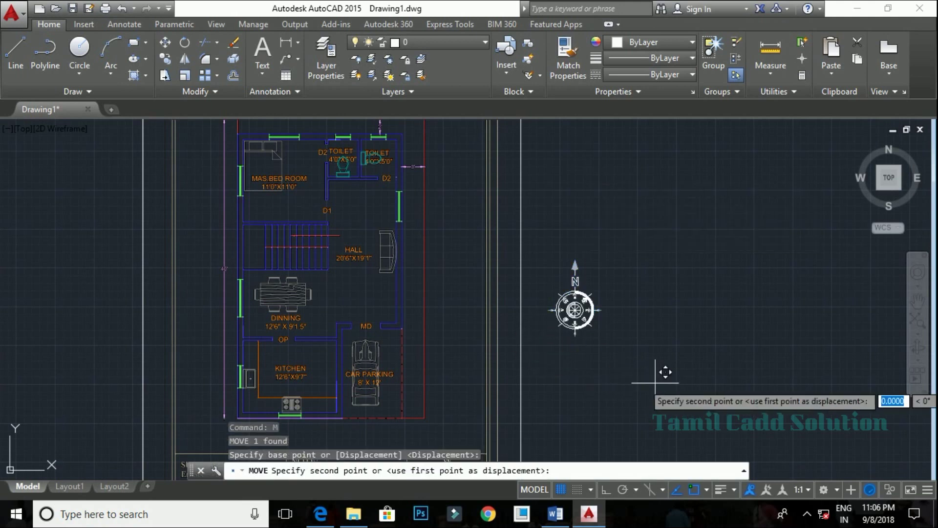
pyautogui.click(484, 392)
# Reframe the view on the plan and title block and select the upper compass block
pyautogui.scroll(2, 484, 391)
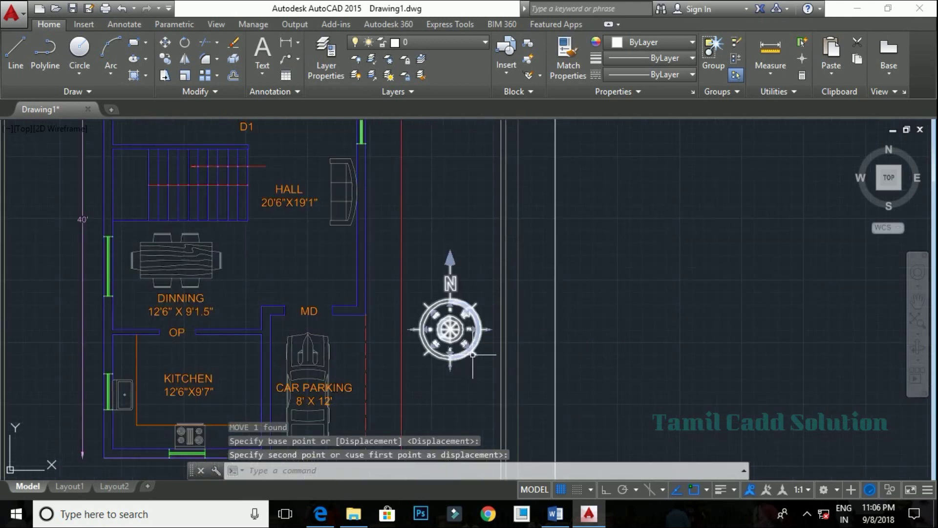
pyautogui.scroll(1, 489, 342)
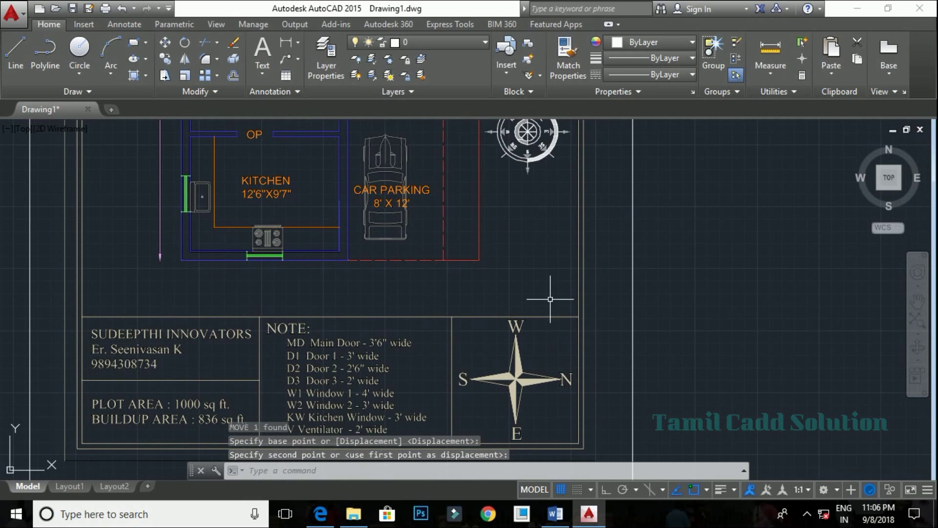
pyautogui.scroll(-2, 450, 315)
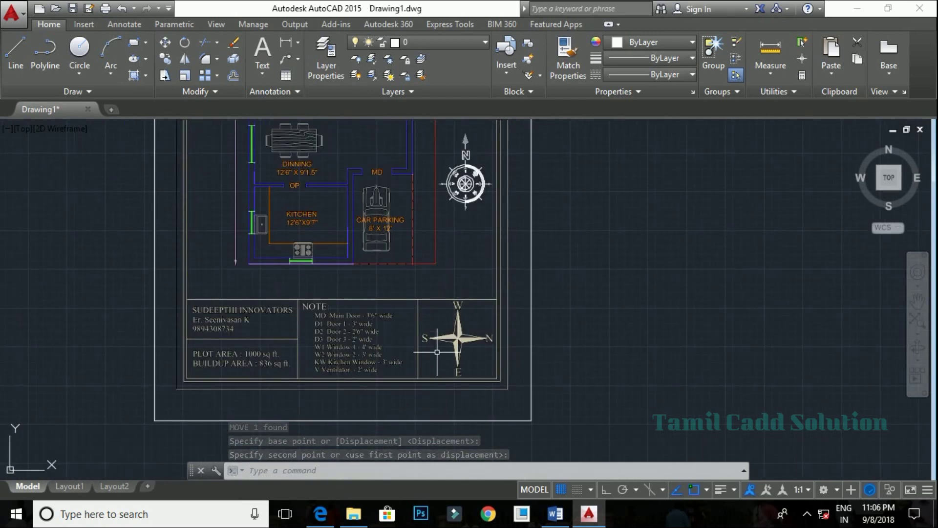
pyautogui.moveTo(481, 247); pyautogui.dragTo(445, 274)
pyautogui.click(445, 273)
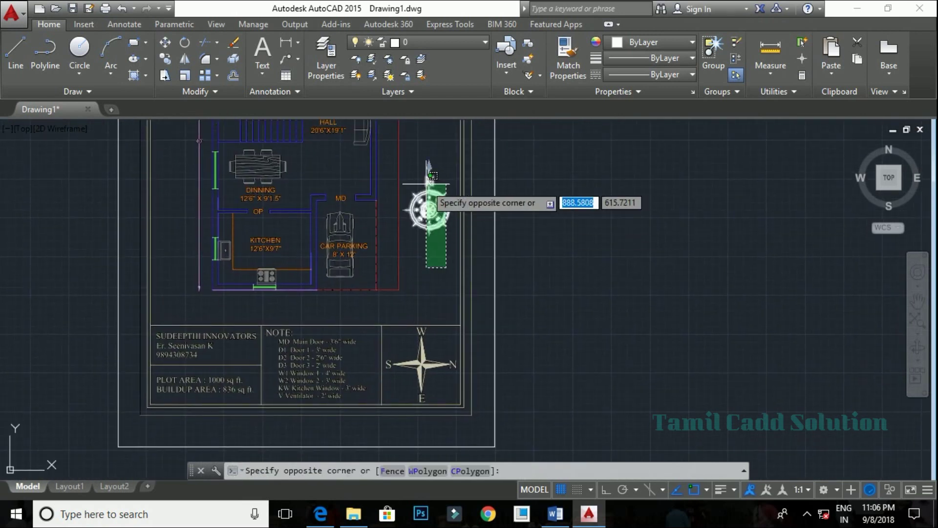
pyautogui.click(425, 195)
pyautogui.scroll(3, 421, 364)
pyautogui.scroll(3, 411, 293)
pyautogui.scroll(-3, 400, 225)
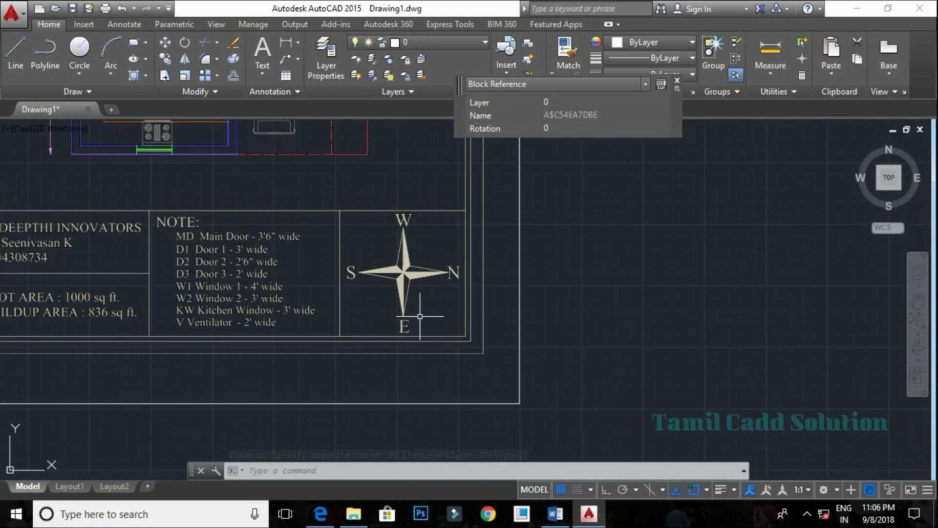
pyautogui.click(391, 286)
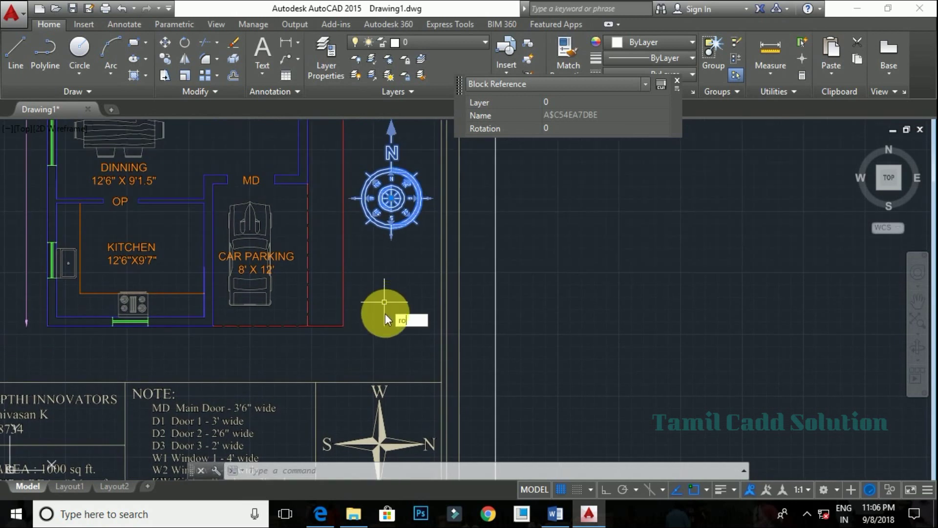
pyautogui.write('ro')
pyautogui.press('Return')
pyautogui.click(507, 296)
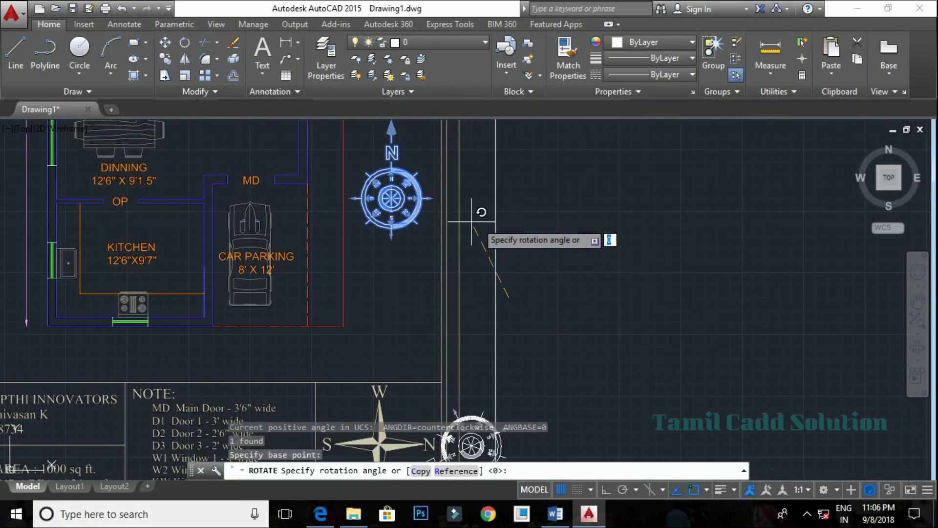
pyautogui.press('F8')
pyautogui.click(508, 373)
pyautogui.click(625, 335)
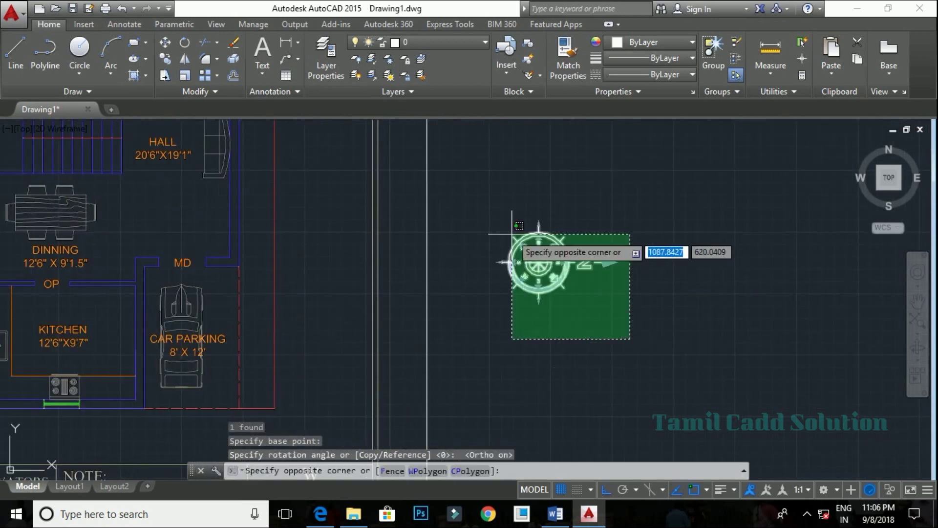
pyautogui.click(514, 234)
pyautogui.write('m')
pyautogui.press('Return')
pyautogui.click(618, 341)
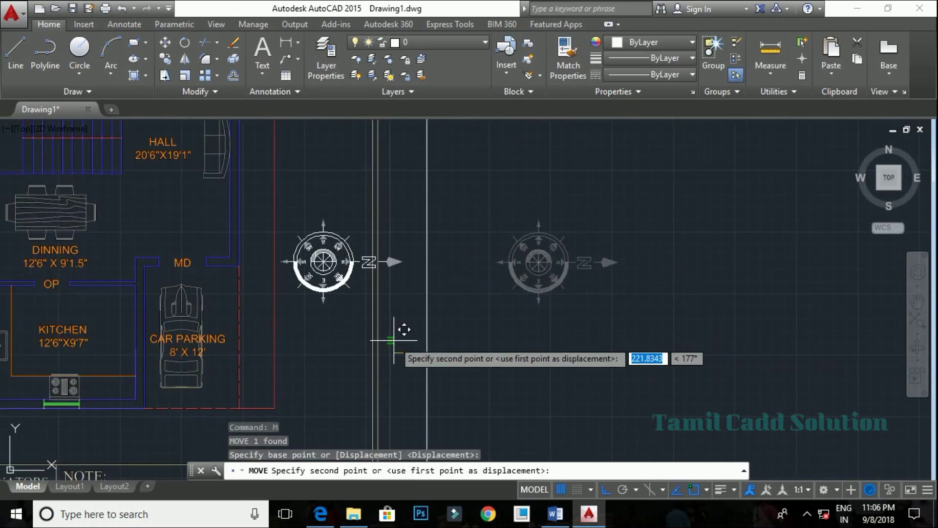
pyautogui.click(384, 341)
pyautogui.scroll(-1, 373, 235)
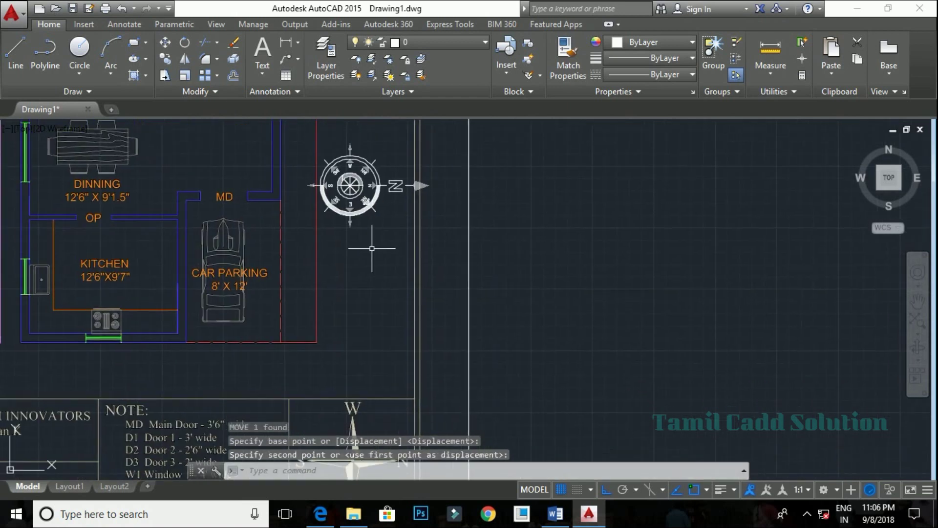
pyautogui.scroll(-1, 357, 283)
pyautogui.scroll(2, 367, 335)
pyautogui.scroll(-1, 367, 336)
pyautogui.scroll(1, 367, 303)
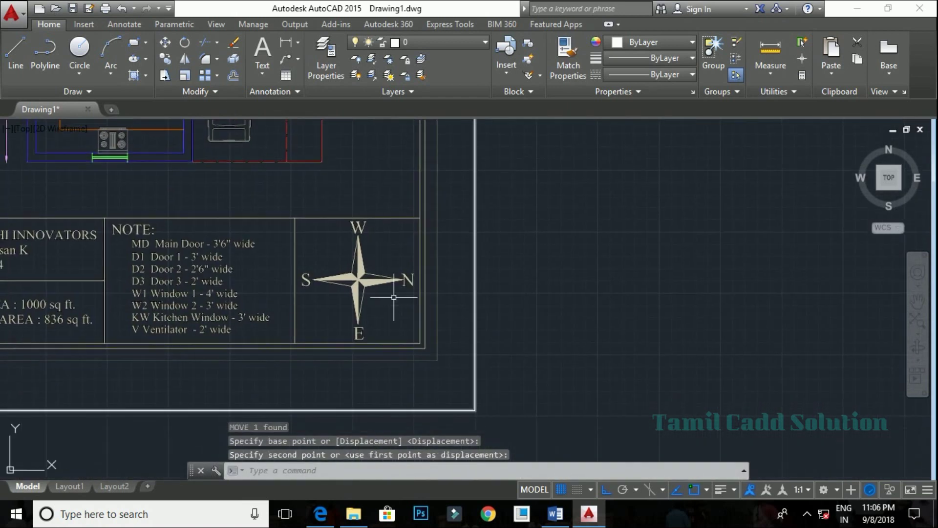
pyautogui.scroll(-1, 401, 298)
pyautogui.scroll(1, 424, 294)
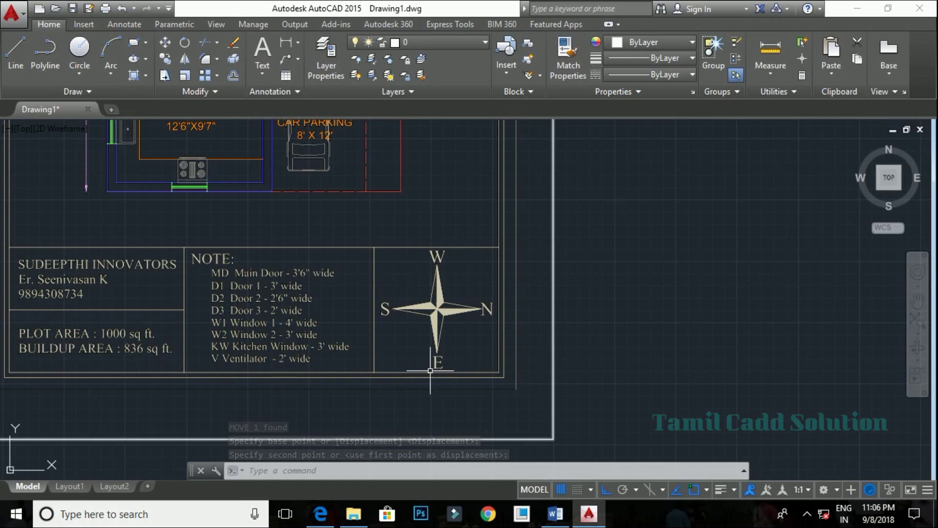
pyautogui.moveTo(411, 259); pyautogui.dragTo(353, 264)
pyautogui.scroll(-1, 391, 313)
pyautogui.scroll(1, 331, 261)
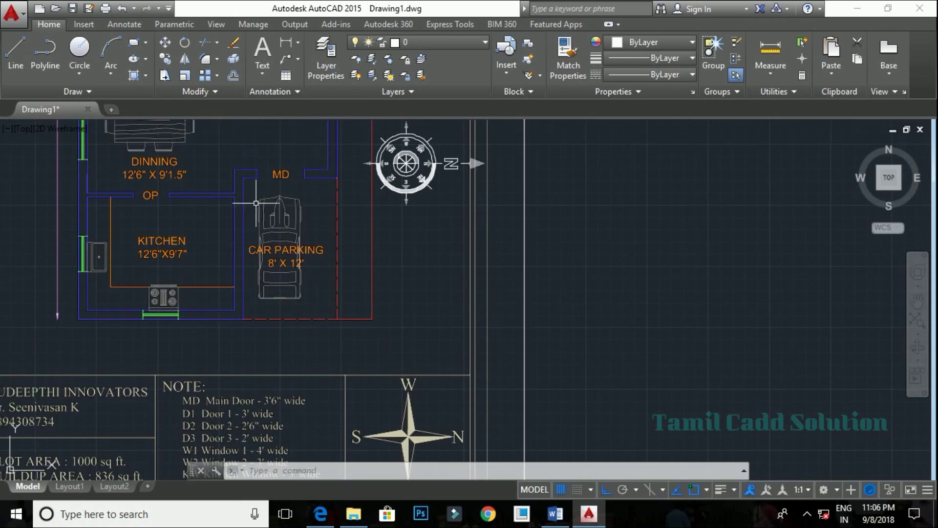
pyautogui.moveTo(306, 241); pyautogui.dragTo(269, 159)
pyautogui.moveTo(340, 342)
pyautogui.mouseDown()
pyautogui.moveTo(364, 436)
pyautogui.moveTo(329, 278)
pyautogui.moveTo(337, 404)
pyautogui.mouseUp()
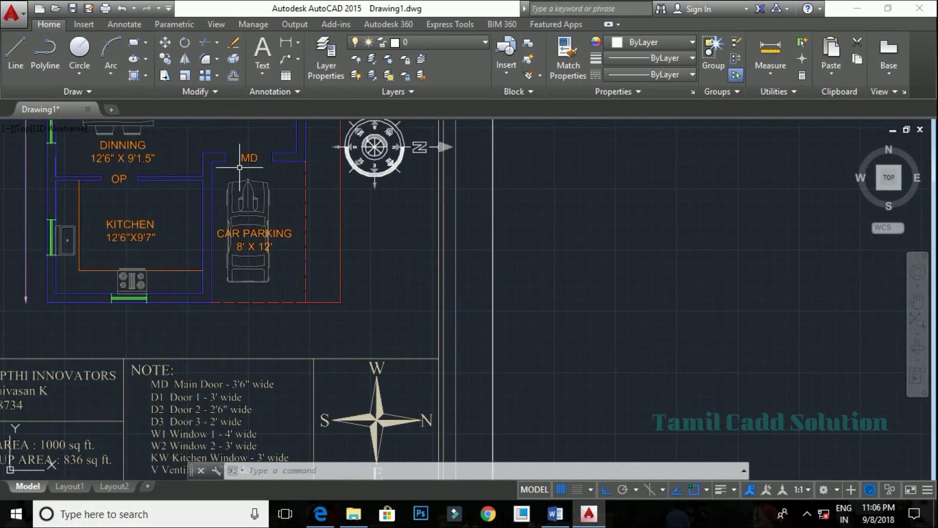
# Bring up the Vastu document and highlight North Side in the main door guideline
pyautogui.click(555, 513)
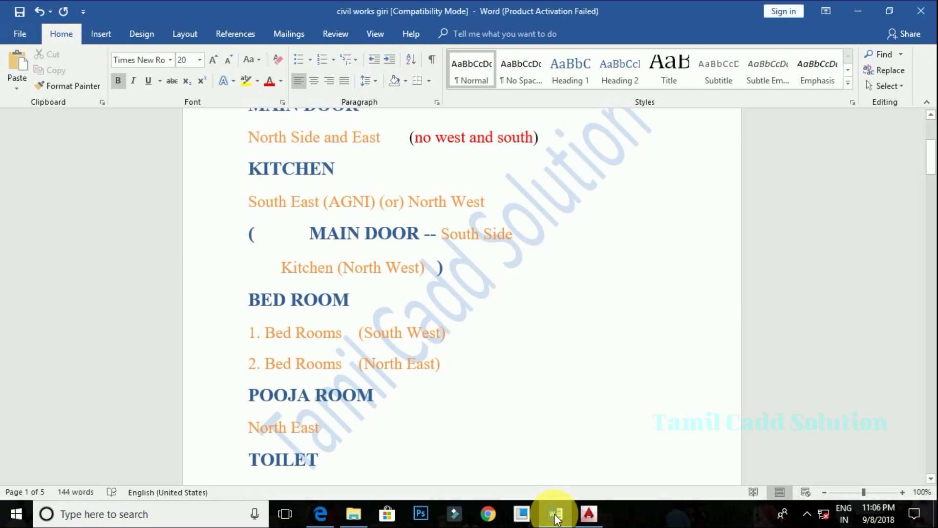
pyautogui.scroll(1, 325, 293)
pyautogui.scroll(3, 333, 289)
pyautogui.scroll(-1, 335, 291)
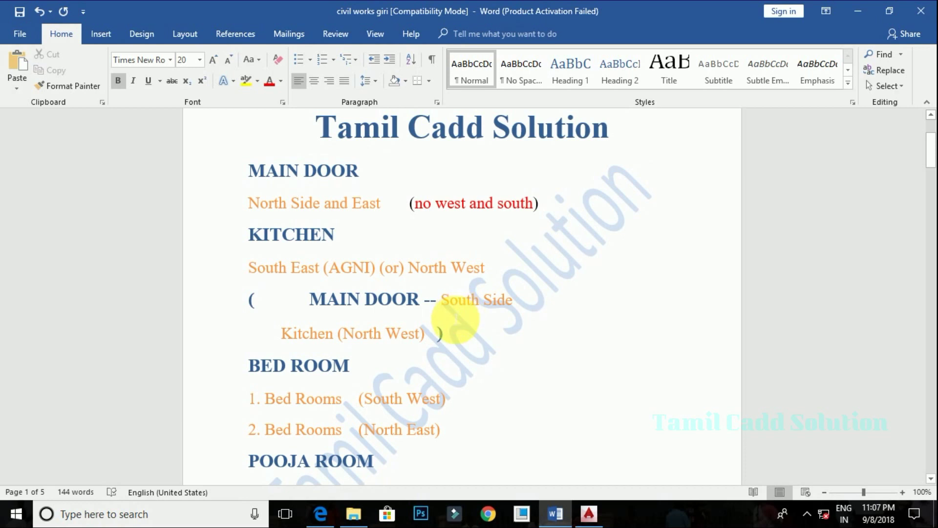
pyautogui.doubleClick(361, 204)
pyautogui.moveTo(266, 204); pyautogui.dragTo(324, 204)
pyautogui.click(384, 243)
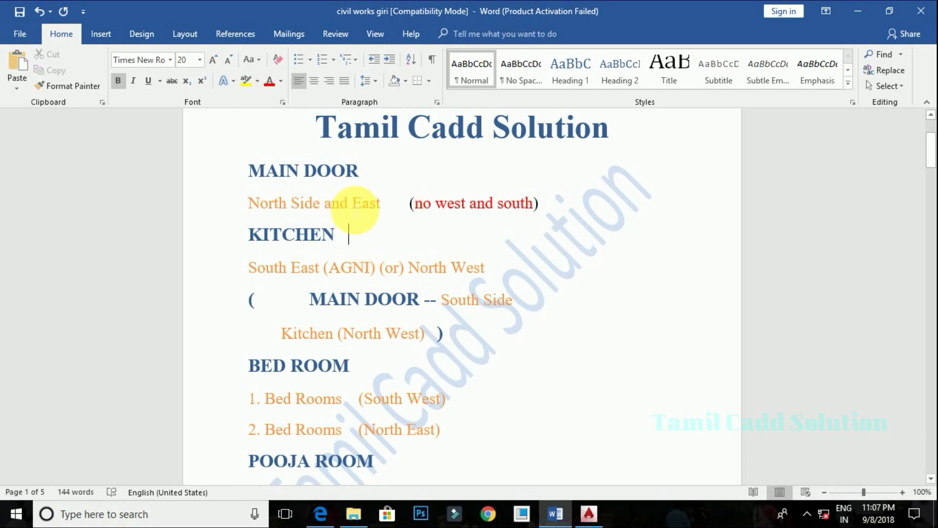
# Highlight East in the main door guideline, then scroll on through the document
pyautogui.doubleClick(366, 204)
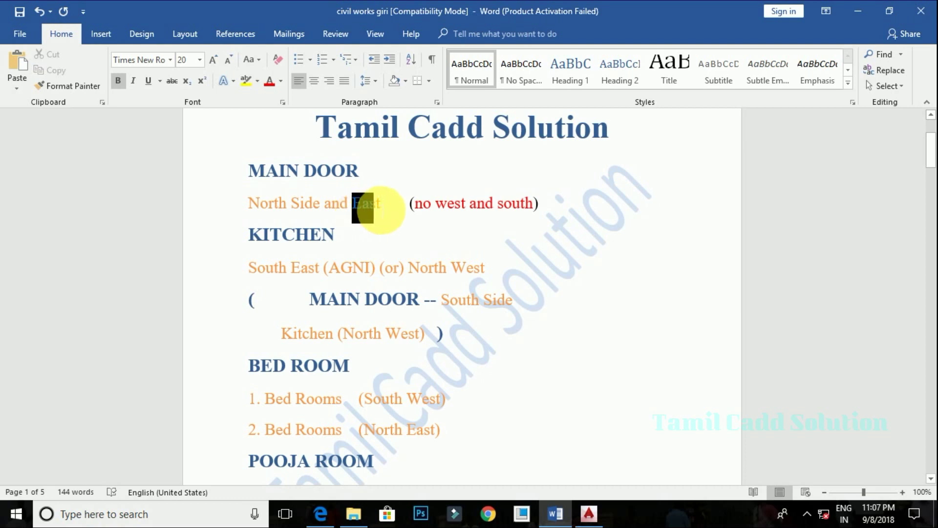
pyautogui.click(386, 208)
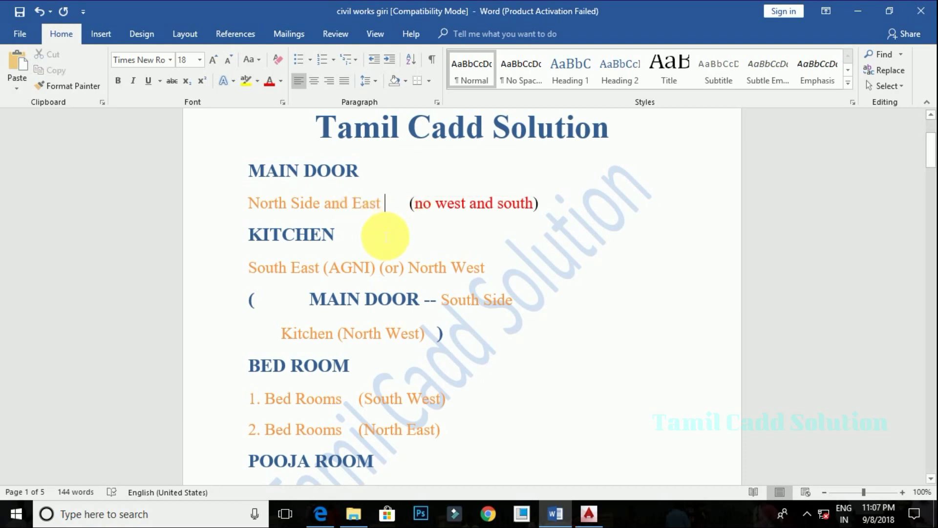
pyautogui.scroll(-1, 377, 244)
pyautogui.scroll(-1, 386, 251)
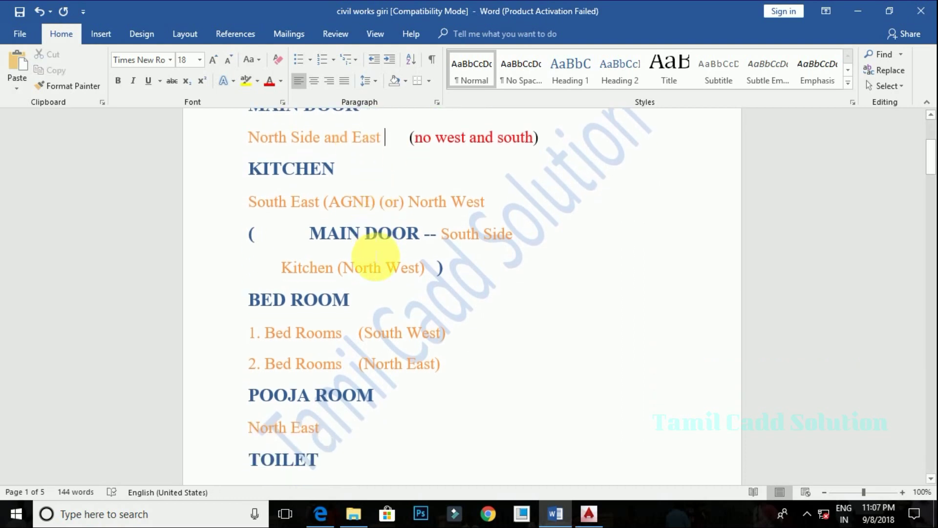
pyautogui.scroll(1, 404, 265)
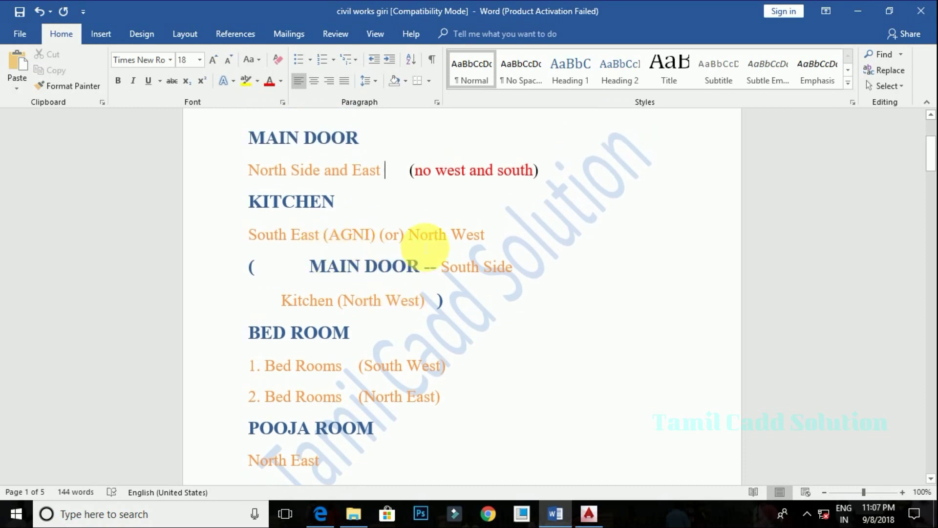
pyautogui.scroll(-1, 430, 236)
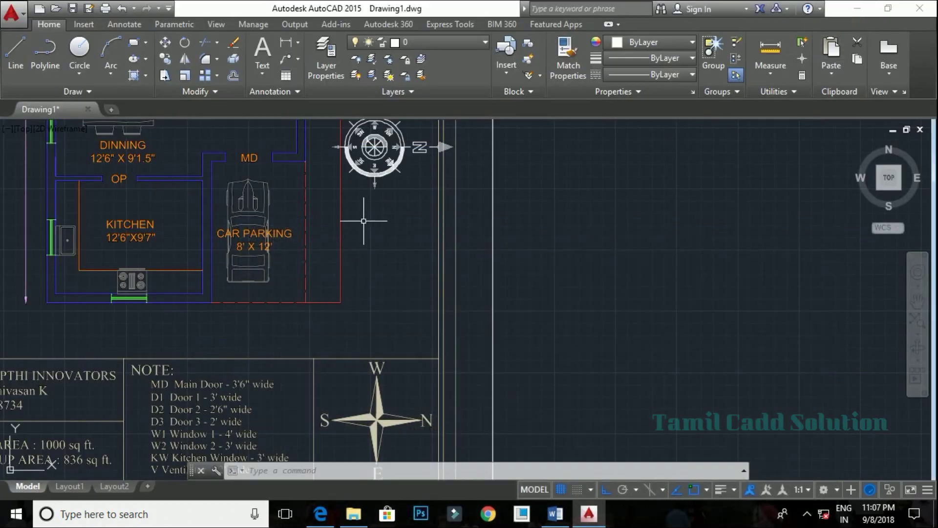
# Zoom in around the car parking and pan the close-up toward the rotated compass
pyautogui.scroll(3, 363, 221)
pyautogui.scroll(3, 422, 220)
pyautogui.scroll(-2, 422, 220)
pyautogui.scroll(-3, 391, 229)
pyautogui.scroll(-2, 593, 203)
pyautogui.scroll(-1, 347, 301)
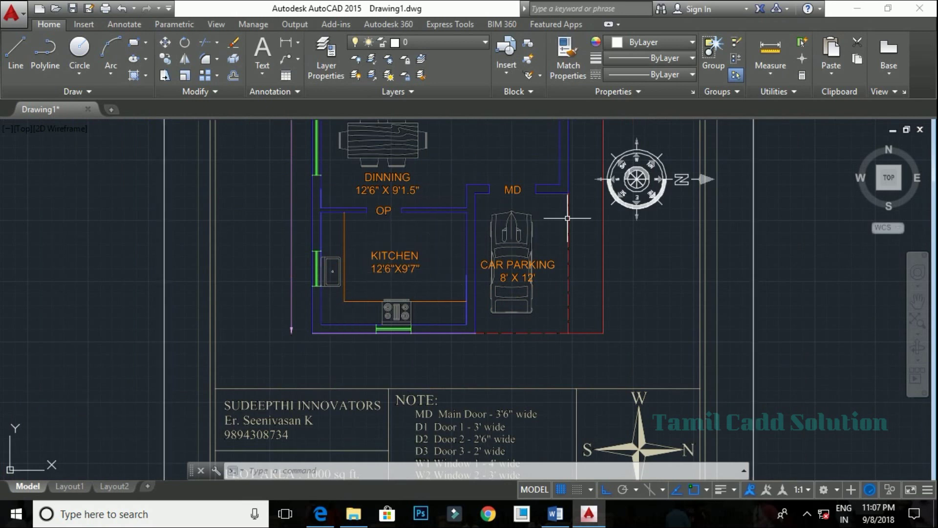
pyautogui.scroll(4, 632, 198)
pyautogui.scroll(2, 615, 213)
pyautogui.scroll(-2, 606, 213)
pyautogui.moveTo(554, 241); pyautogui.dragTo(676, 223)
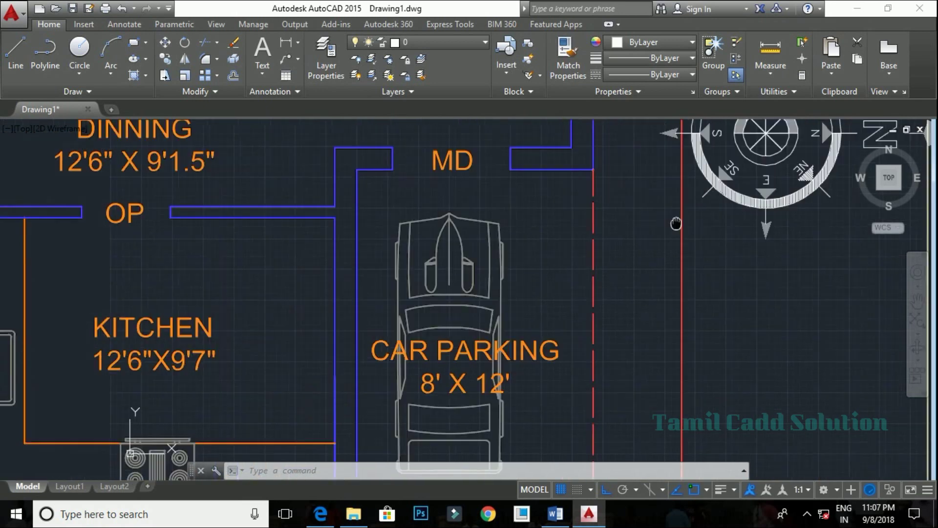
pyautogui.scroll(-2, 676, 224)
pyautogui.scroll(-2, 247, 268)
# View the whole floor plan with its compass, then bring the Word guidelines back up
pyautogui.moveTo(261, 298); pyautogui.dragTo(261, 478)
pyautogui.moveTo(234, 291); pyautogui.dragTo(238, 367)
pyautogui.moveTo(201, 282); pyautogui.dragTo(162, 171)
pyautogui.scroll(-2, 244, 306)
pyautogui.scroll(-1, 337, 274)
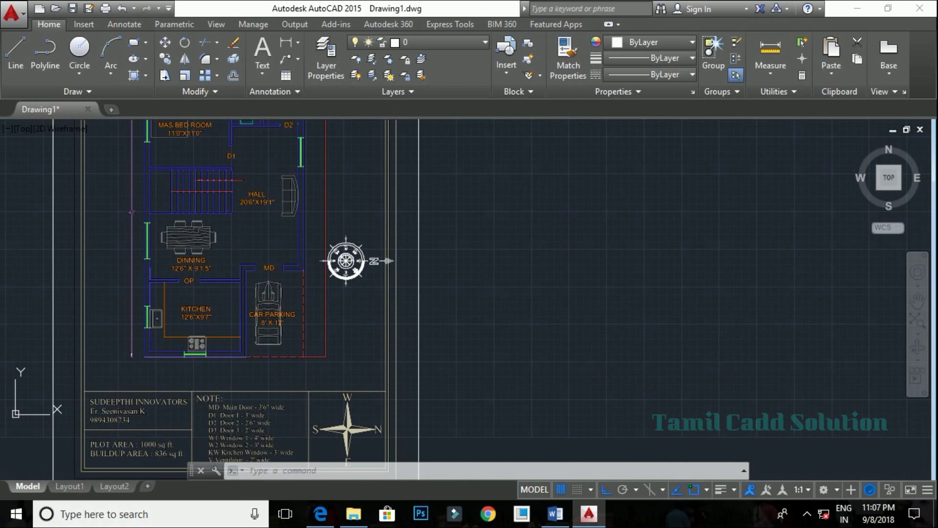
pyautogui.scroll(3, 342, 266)
pyautogui.scroll(2, 335, 262)
pyautogui.scroll(2, 335, 263)
pyautogui.scroll(2, 332, 260)
pyautogui.scroll(2, 328, 257)
pyautogui.scroll(-2, 326, 255)
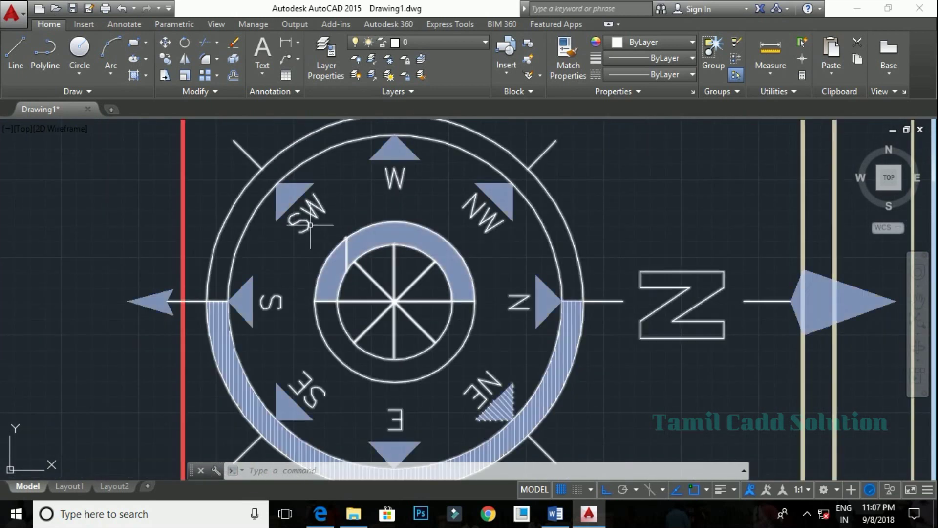
pyautogui.scroll(-1, 307, 227)
pyautogui.scroll(-2, 310, 222)
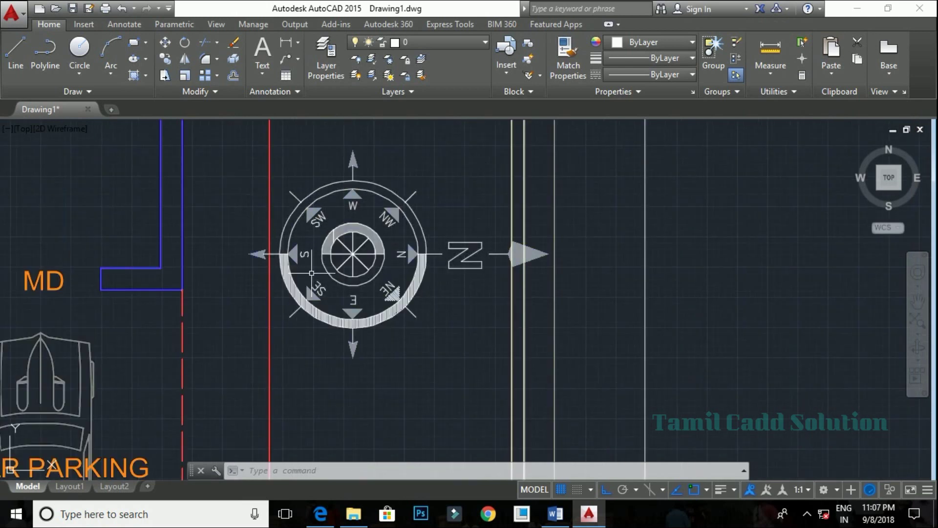
pyautogui.scroll(3, 321, 210)
pyautogui.scroll(-4, 347, 458)
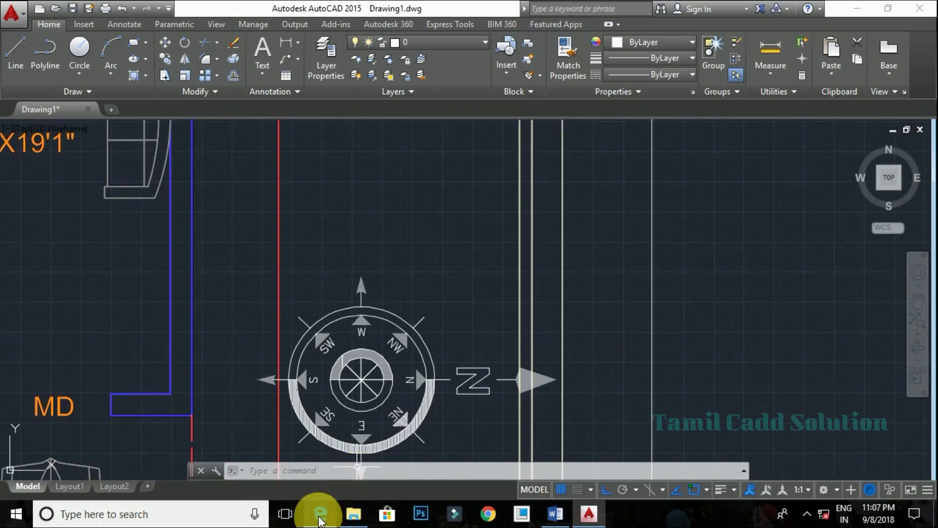
pyautogui.click(556, 514)
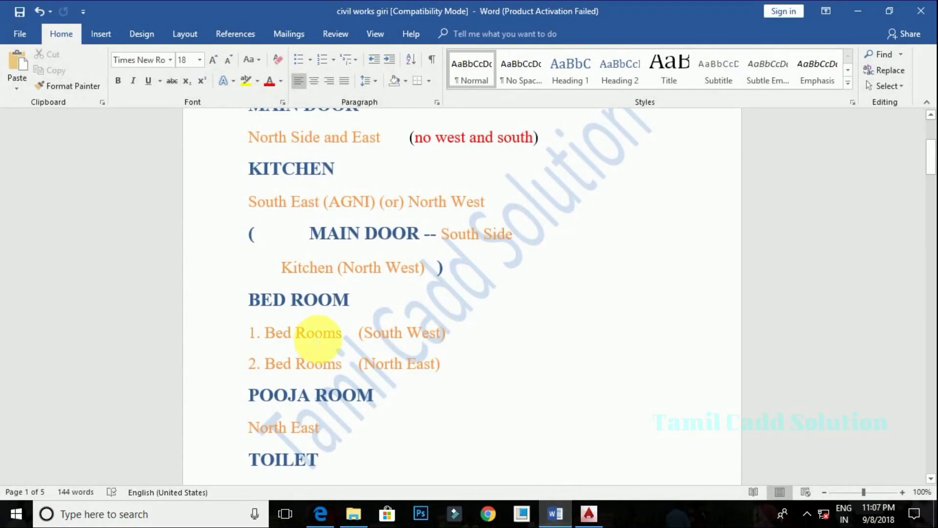
# Highlight (South West) in the bedroom guideline, then minimize Word
pyautogui.moveTo(361, 334); pyautogui.dragTo(447, 334)
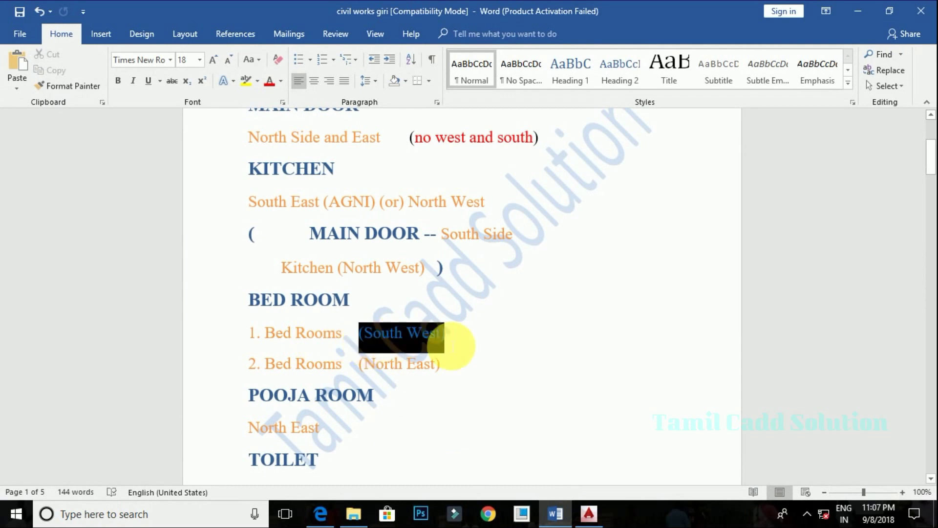
pyautogui.click(489, 352)
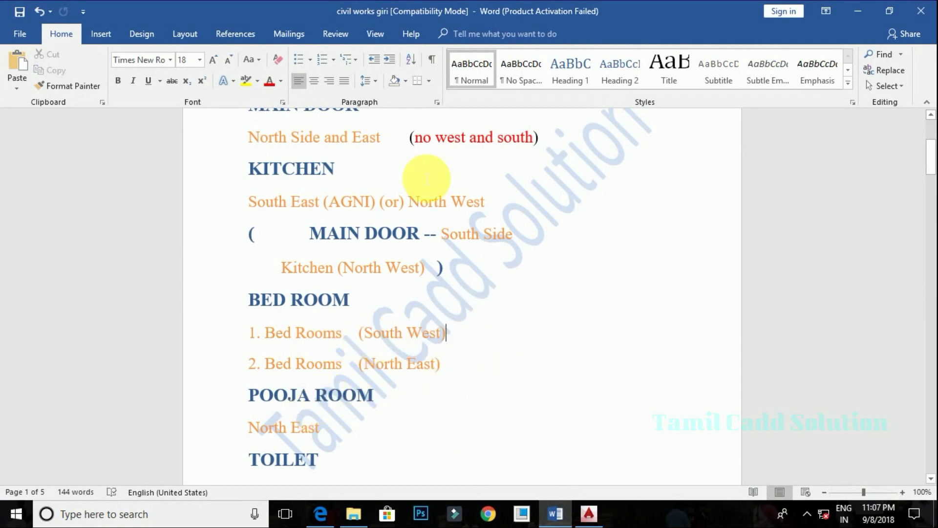
pyautogui.click(856, 10)
# Zoom and pan the AutoCAD plan from the toilets up to the rotated compass
pyautogui.scroll(-3, 464, 351)
pyautogui.scroll(1, 325, 336)
pyautogui.scroll(3, 290, 268)
pyautogui.moveTo(340, 273); pyautogui.dragTo(424, 227)
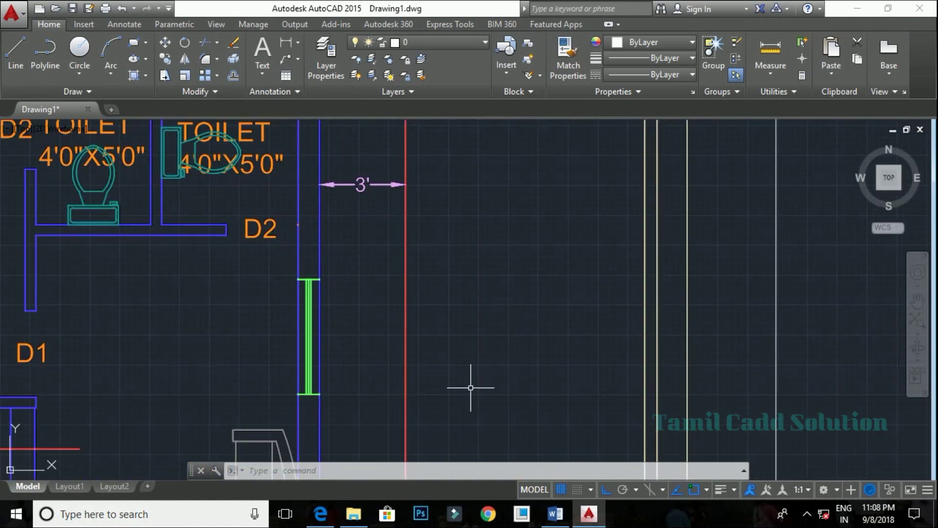
pyautogui.scroll(3, 440, 273)
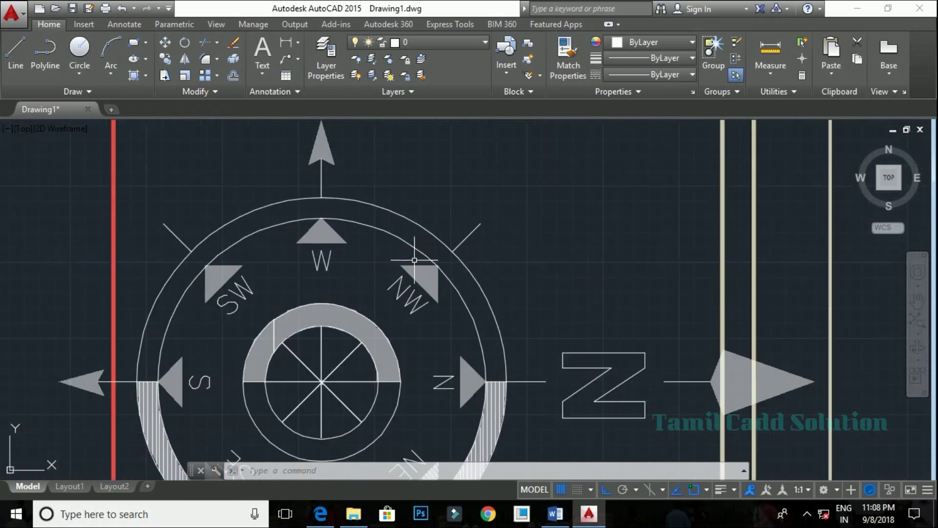
pyautogui.scroll(-3, 459, 308)
pyautogui.scroll(-3, 463, 314)
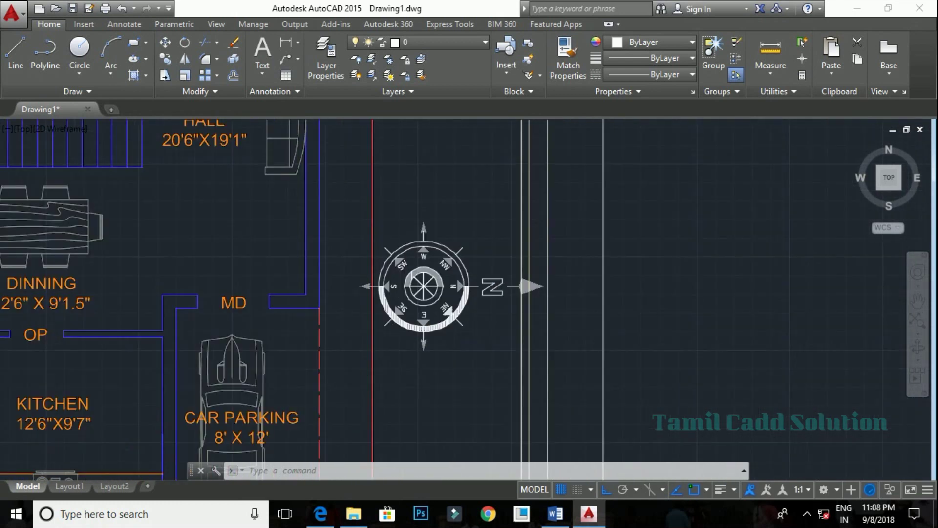
pyautogui.scroll(-2, 391, 415)
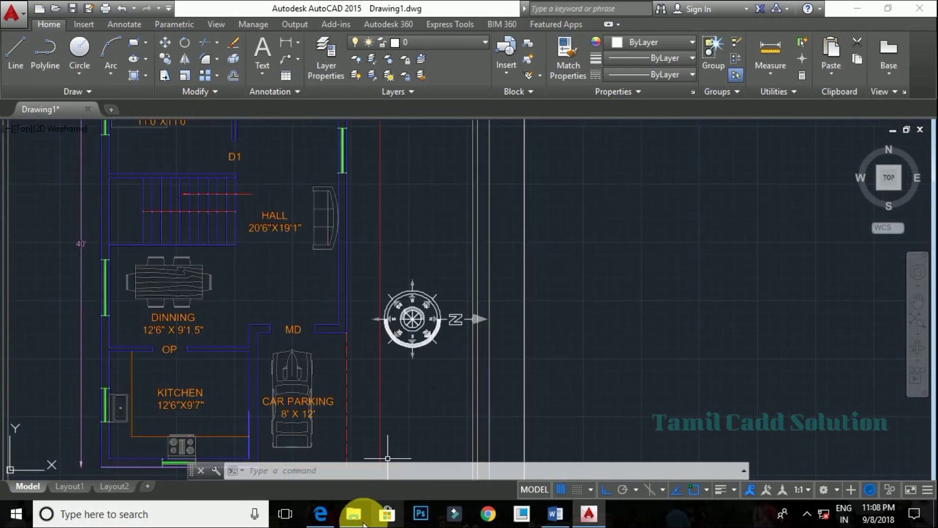
# Bring the Vastu document back and highlight North west under TOILET
pyautogui.click(557, 514)
pyautogui.scroll(-3, 303, 336)
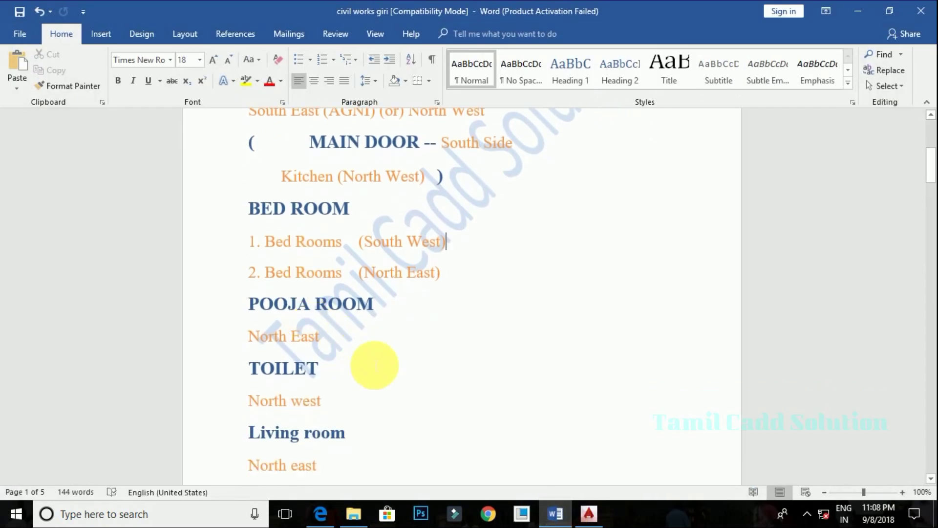
pyautogui.scroll(-3, 301, 337)
pyautogui.moveTo(247, 335); pyautogui.dragTo(351, 331)
pyautogui.click(351, 331)
# Scroll past the living room directions, then back up to the Tamil Cadd Solution title
pyautogui.scroll(-1, 364, 367)
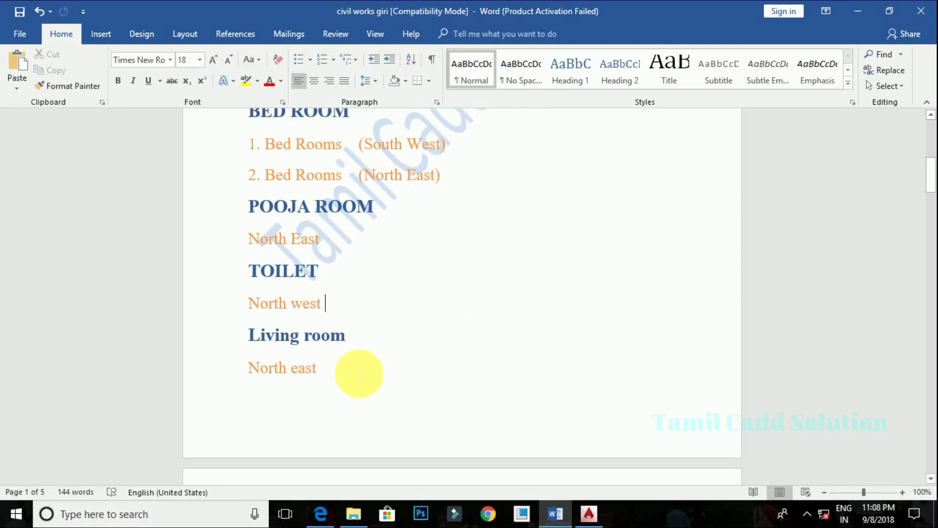
pyautogui.scroll(-2, 360, 373)
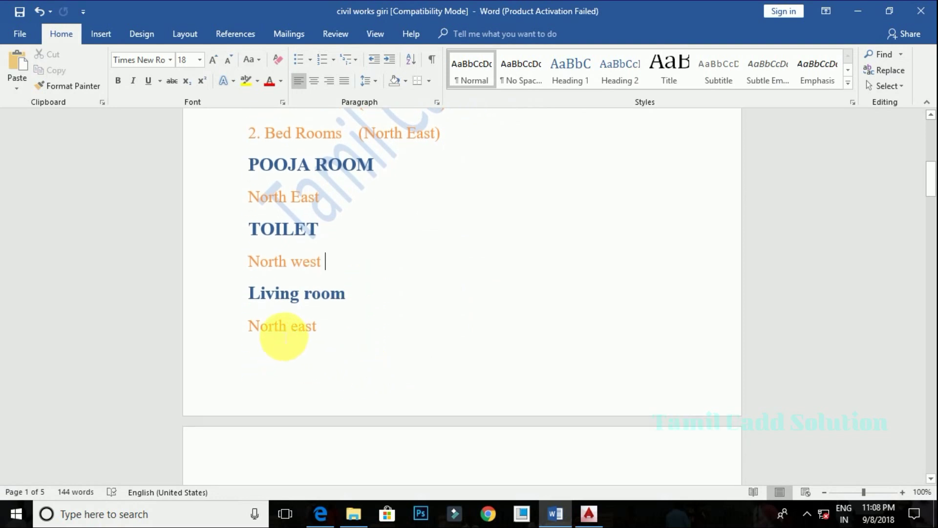
pyautogui.scroll(3, 306, 339)
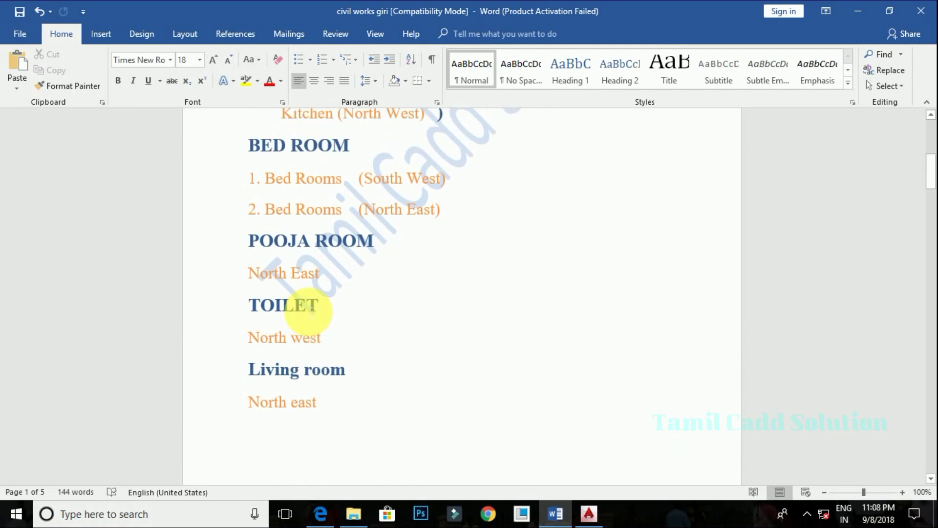
pyautogui.scroll(1, 310, 310)
pyautogui.scroll(2, 293, 357)
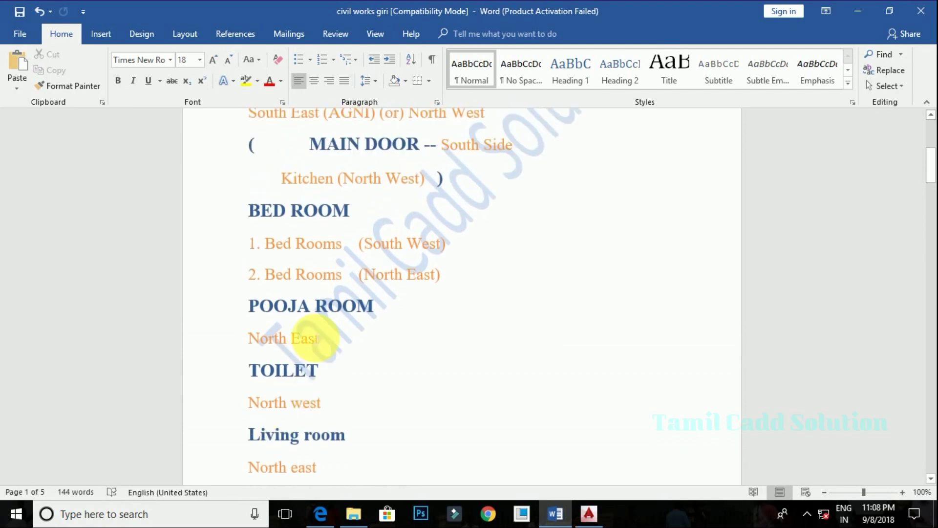
pyautogui.scroll(2, 336, 346)
pyautogui.scroll(3, 371, 329)
pyautogui.scroll(1, 371, 329)
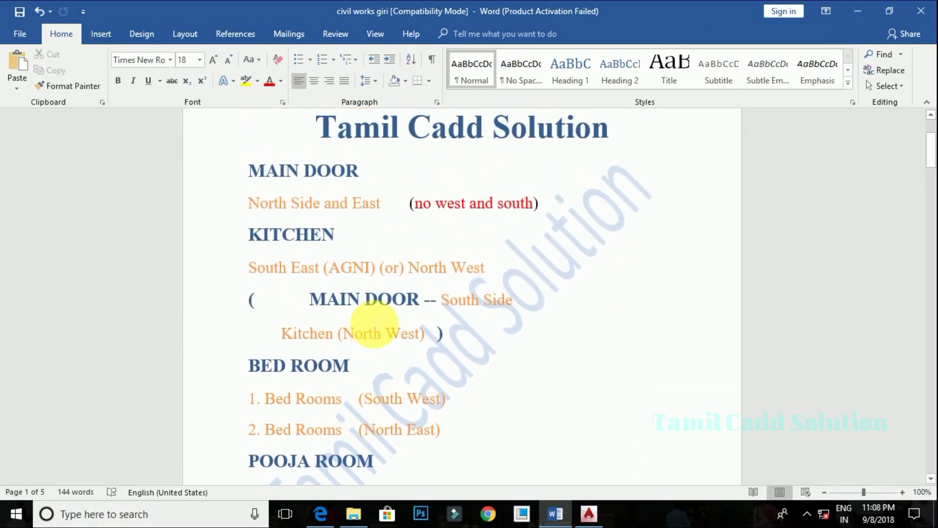
# Bring the AutoCAD house plan forward and zoom in on its rooms
pyautogui.click(883, 6)
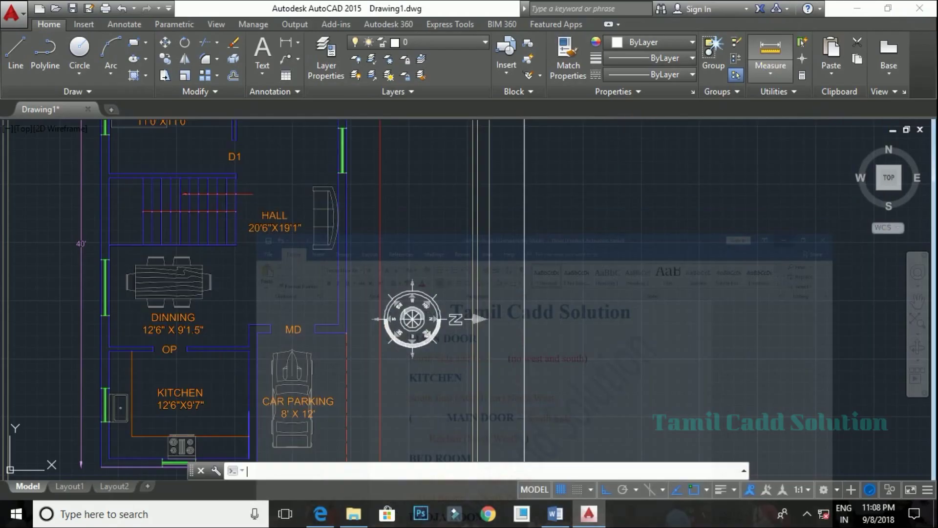
pyautogui.scroll(3, 254, 338)
pyautogui.scroll(-4, 254, 338)
pyautogui.scroll(1, 250, 294)
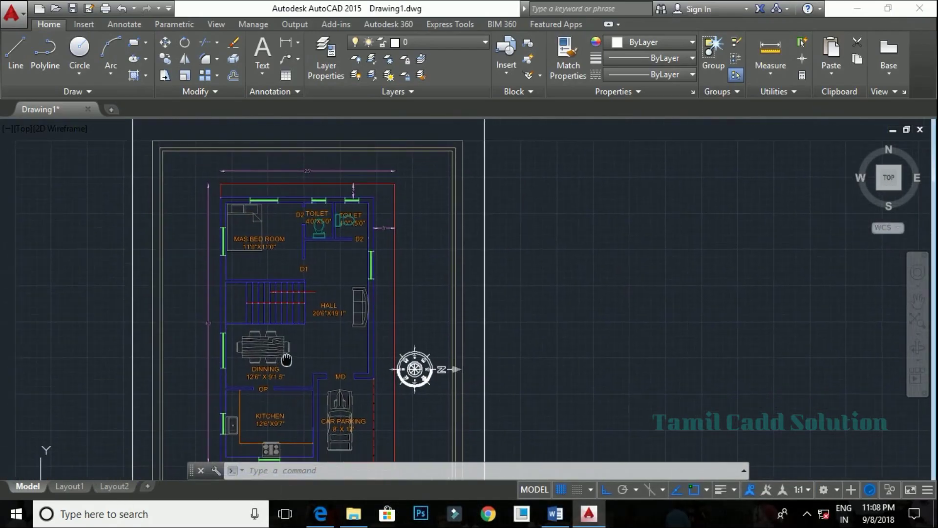
pyautogui.scroll(2, 244, 254)
pyautogui.scroll(1, 256, 219)
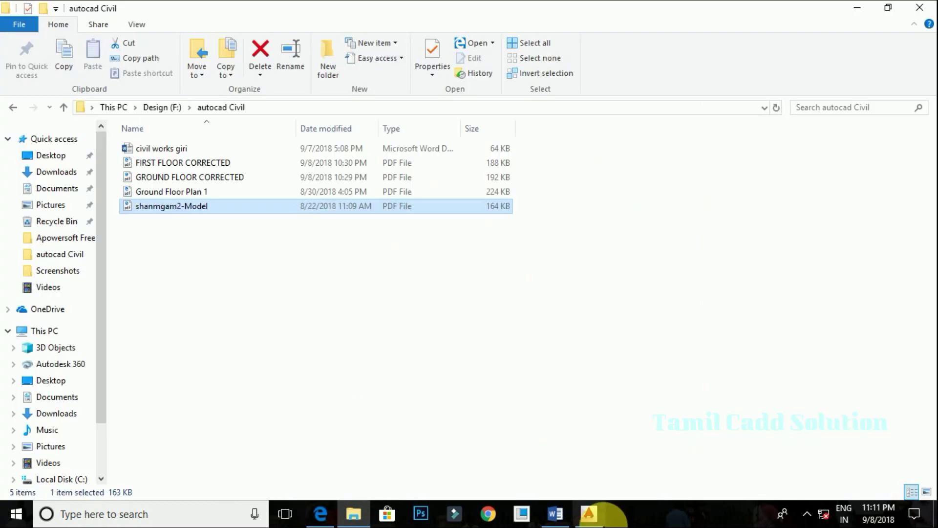
# Pan and zoom out to frame the full plan, its north compass and the title block
pyautogui.click(589, 513)
pyautogui.moveTo(519, 281)
pyautogui.mouseDown()
pyautogui.moveTo(538, 255)
pyautogui.moveTo(538, 182)
pyautogui.mouseUp()
pyautogui.scroll(-2, 513, 273)
pyautogui.moveTo(454, 298); pyautogui.dragTo(444, 272)
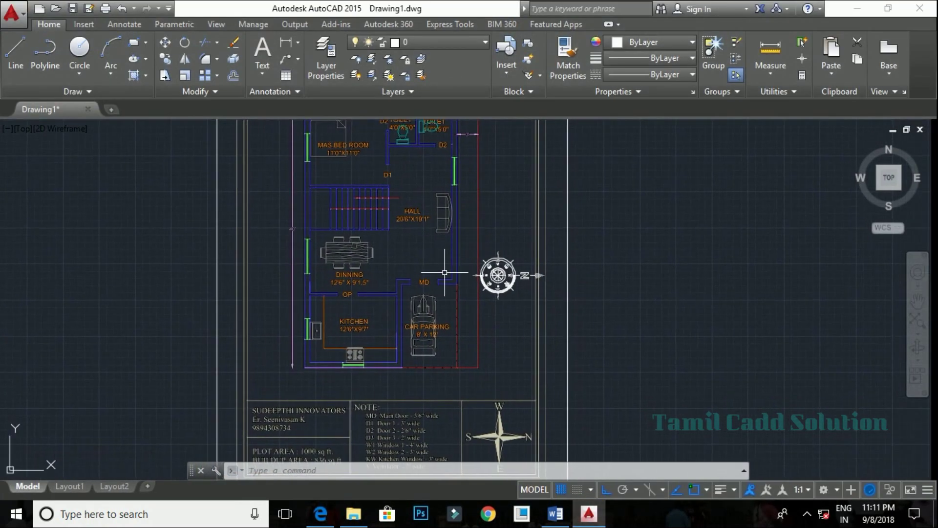
# Switch to the shanmgam2-Model PDF floor plan in Edge to see its north arrow
pyautogui.click(335, 506)
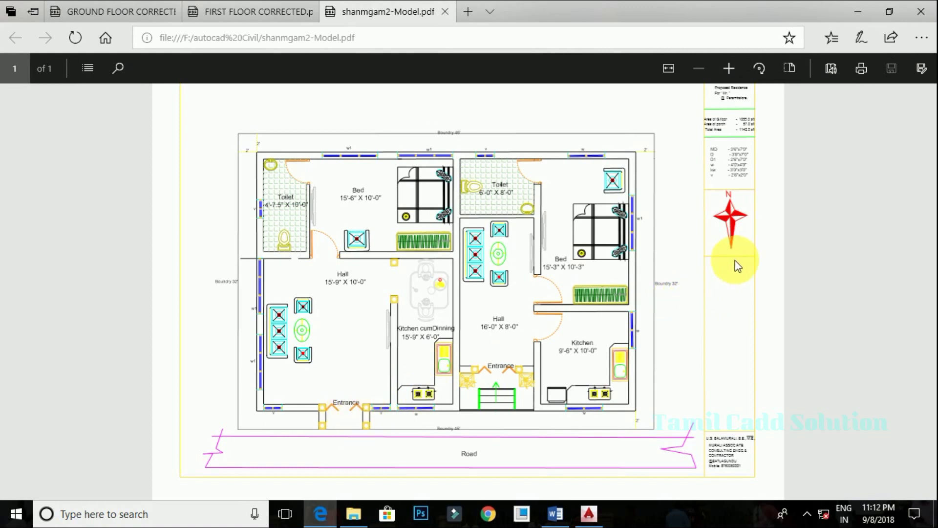
pyautogui.click(557, 512)
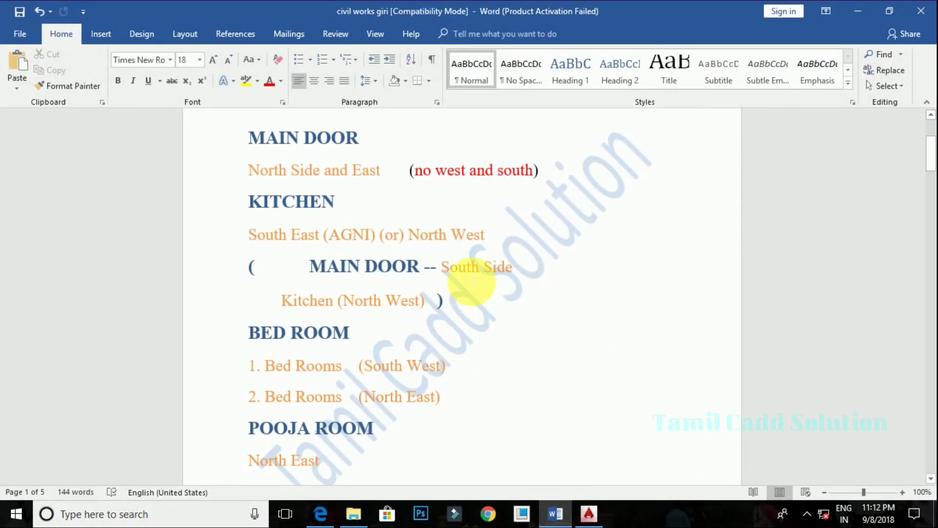
pyautogui.moveTo(443, 268); pyautogui.dragTo(531, 266)
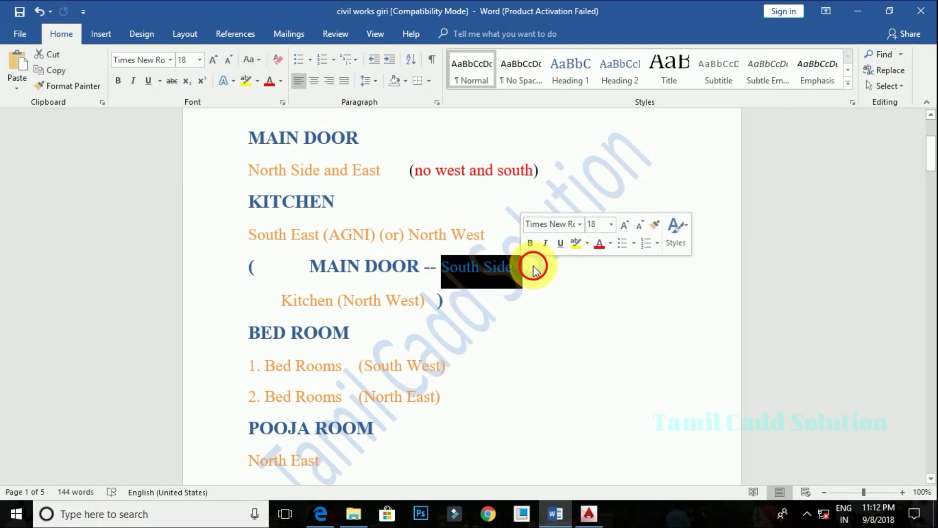
pyautogui.click(533, 302)
pyautogui.moveTo(450, 275); pyautogui.dragTo(514, 268)
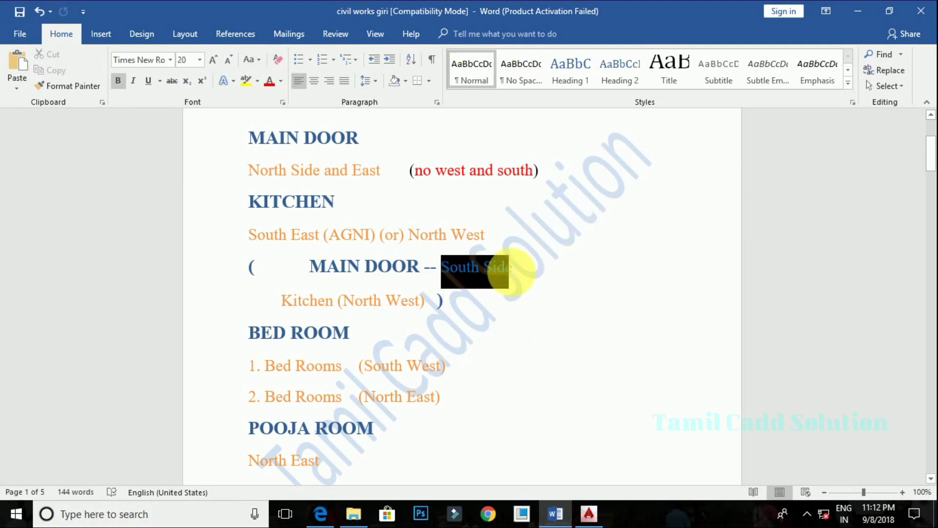
pyautogui.click(526, 350)
pyautogui.moveTo(348, 303); pyautogui.dragTo(420, 303)
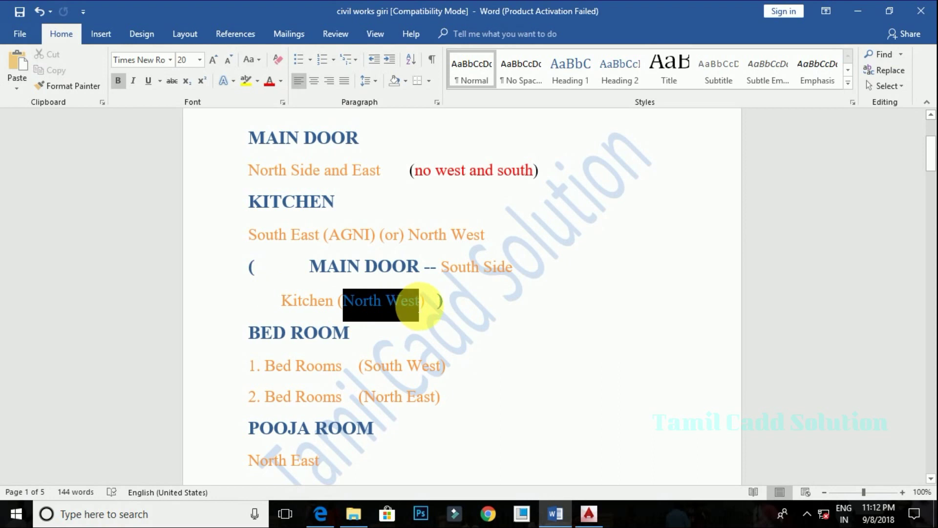
pyautogui.click(502, 342)
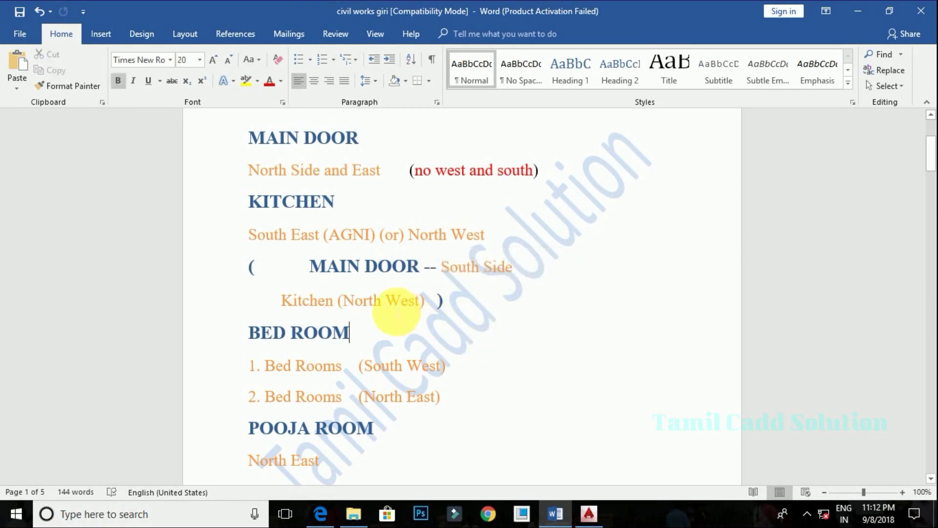
pyautogui.moveTo(344, 303); pyautogui.dragTo(424, 301)
pyautogui.click(440, 301)
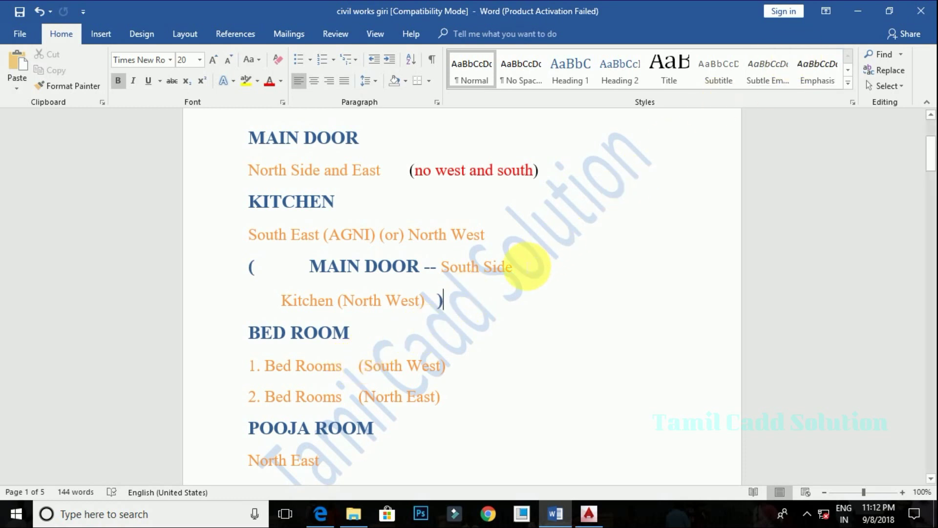
pyautogui.moveTo(250, 236); pyautogui.dragTo(318, 241)
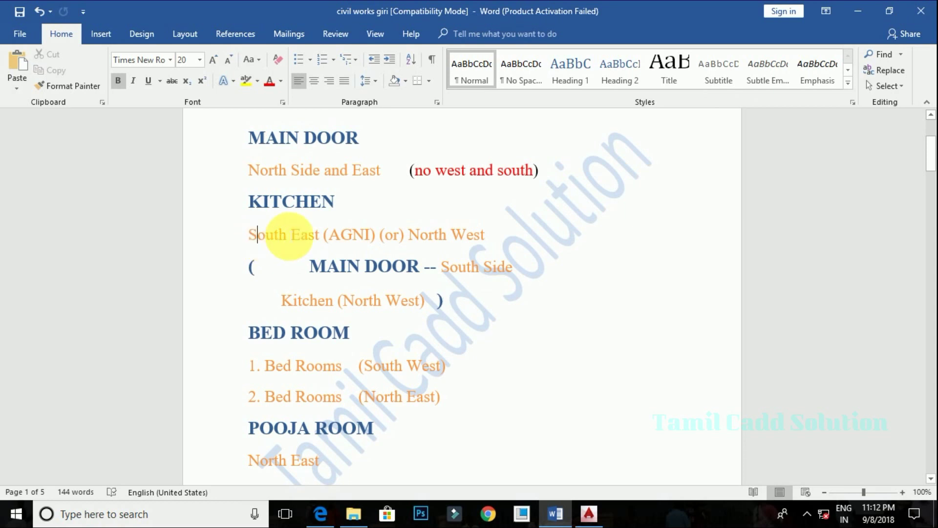
pyautogui.click(856, 12)
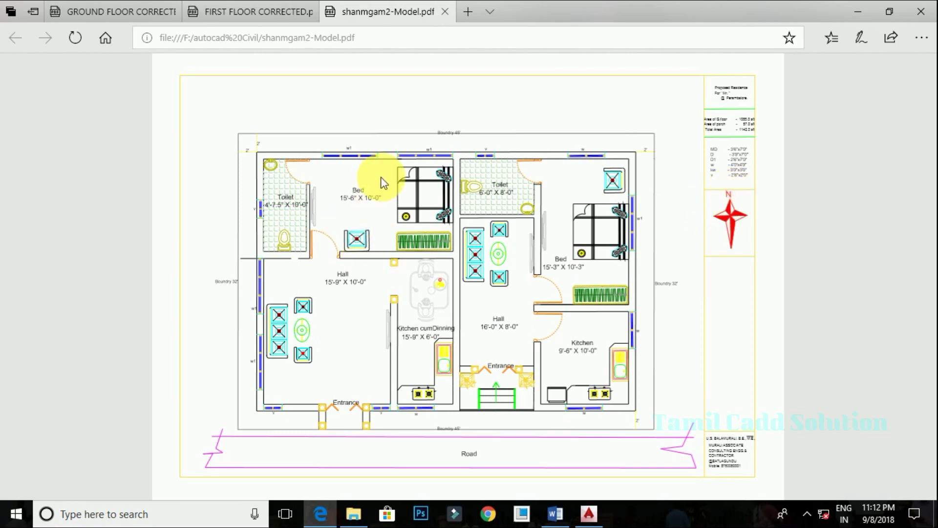
pyautogui.click(555, 513)
pyautogui.scroll(-1, 424, 391)
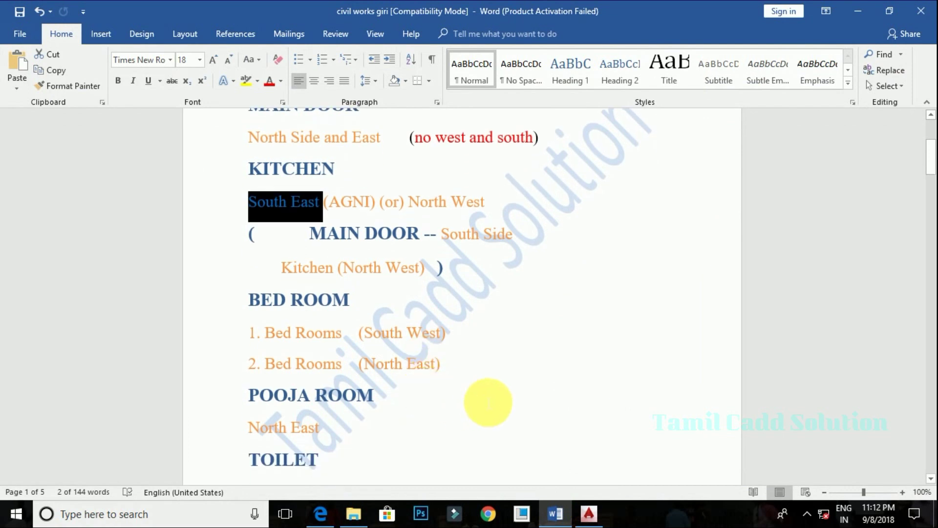
pyautogui.click(397, 386)
pyautogui.moveTo(364, 364)
pyautogui.mouseDown()
pyautogui.moveTo(443, 366)
pyautogui.moveTo(469, 384)
pyautogui.mouseUp()
pyautogui.click(364, 364)
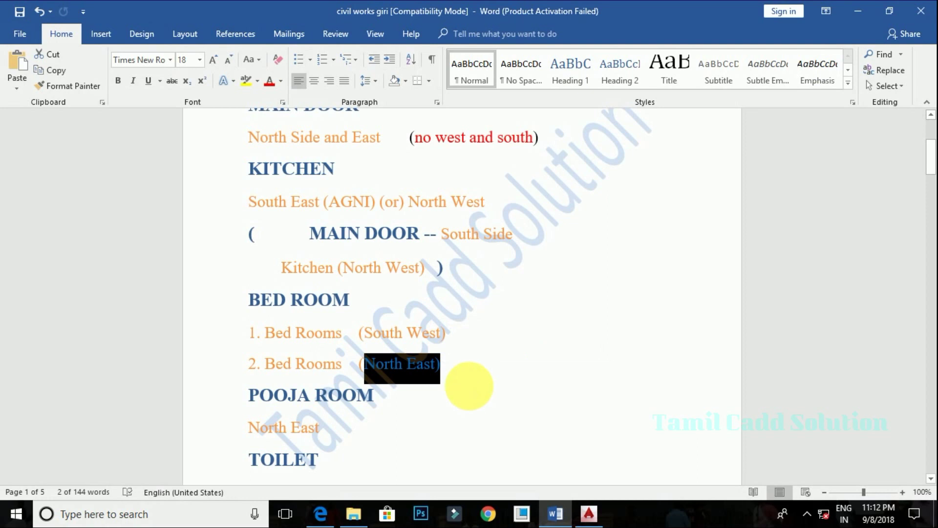
pyautogui.click(409, 386)
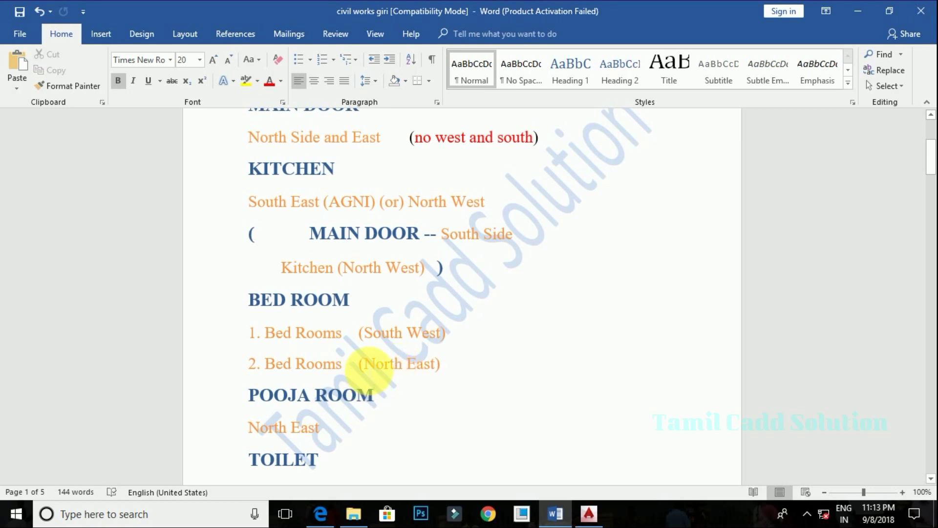
pyautogui.moveTo(362, 364); pyautogui.dragTo(443, 366)
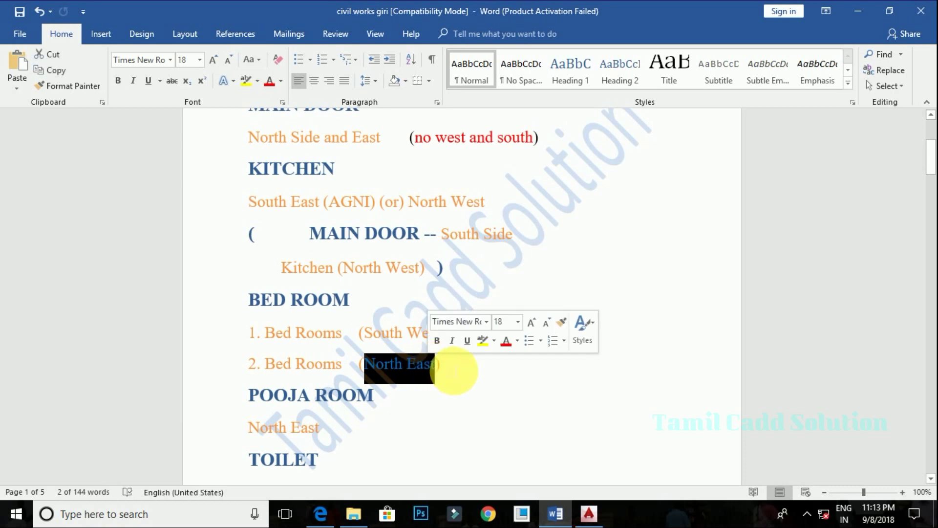
pyautogui.click(854, 11)
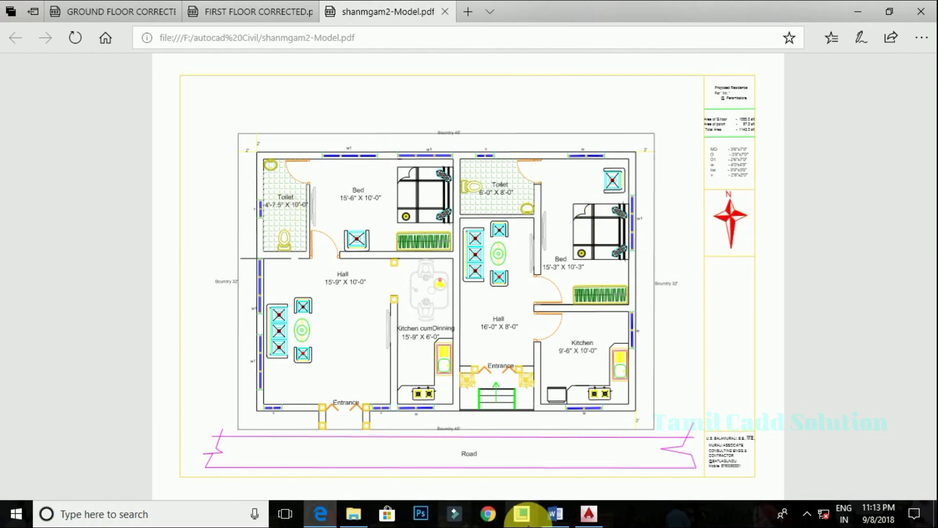
# Scroll the guidelines to the TOILET entry, place the cursor there, and check the PDF plan
pyautogui.click(552, 522)
pyautogui.scroll(-1, 351, 390)
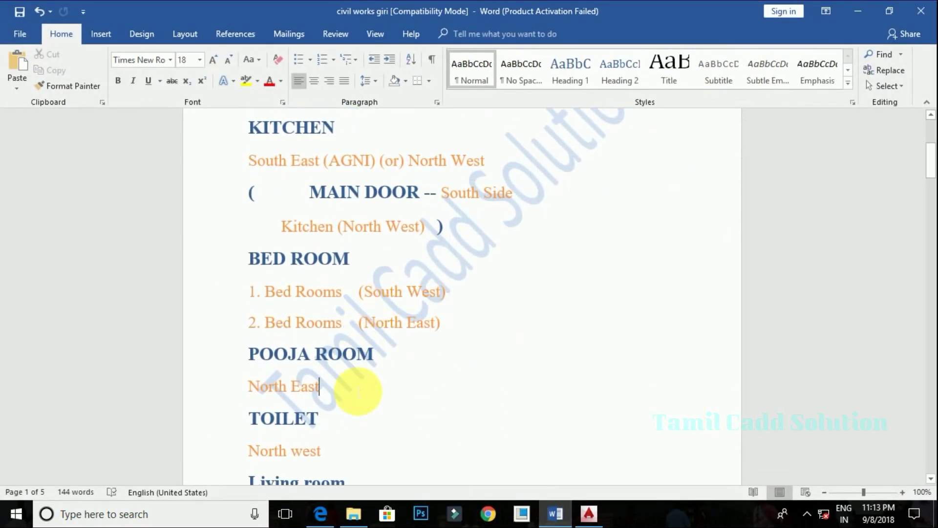
pyautogui.scroll(-2, 440, 365)
pyautogui.click(440, 365)
pyautogui.scroll(1, 342, 382)
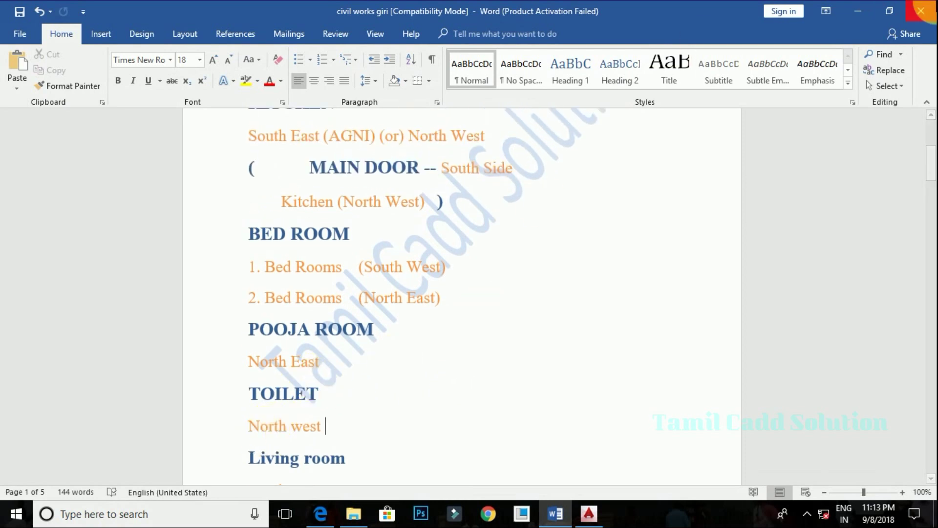
pyautogui.click(863, 10)
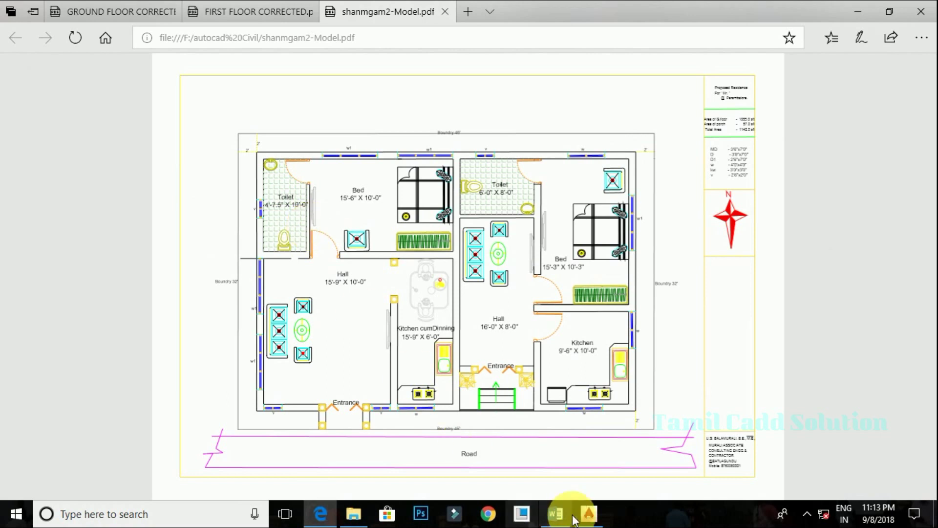
# Enter 'North west' as the toilet direction and review the living room's North east entry
pyautogui.click(555, 513)
pyautogui.scroll(1, 448, 427)
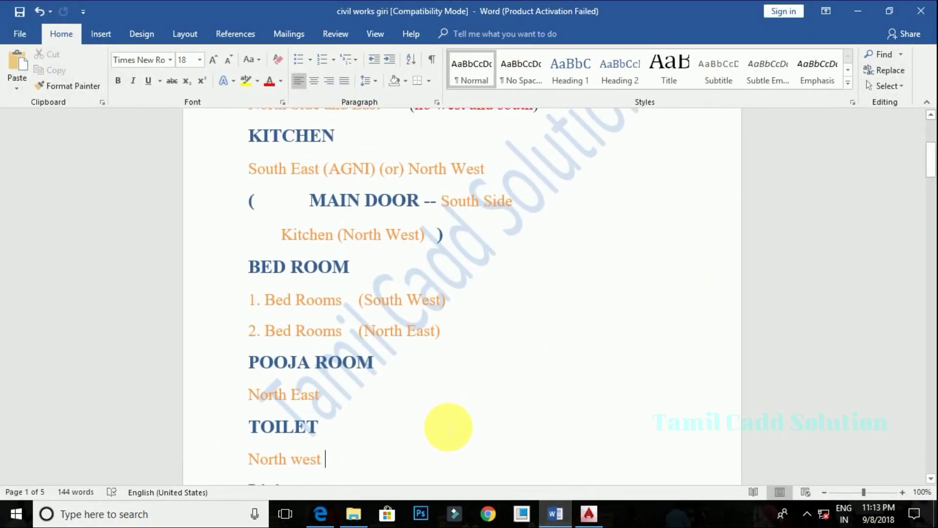
pyautogui.scroll(6, 448, 426)
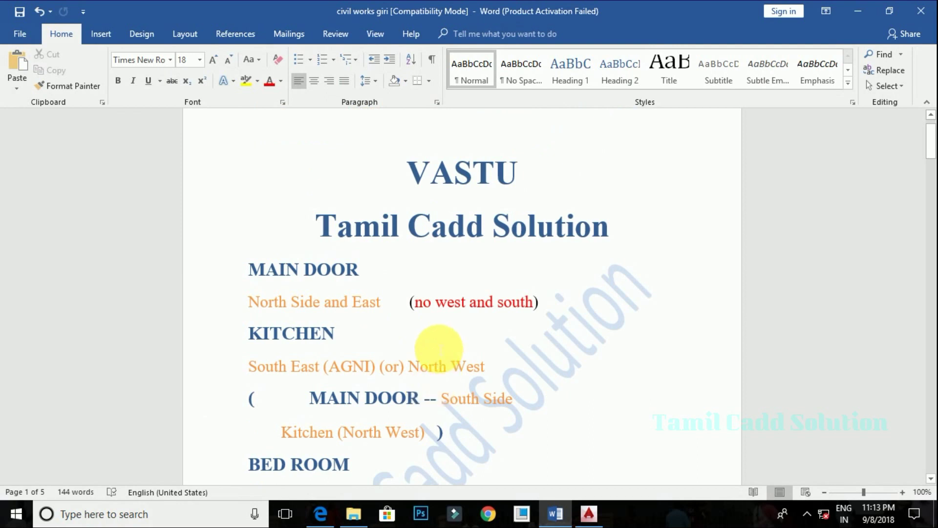
pyautogui.scroll(-5, 435, 356)
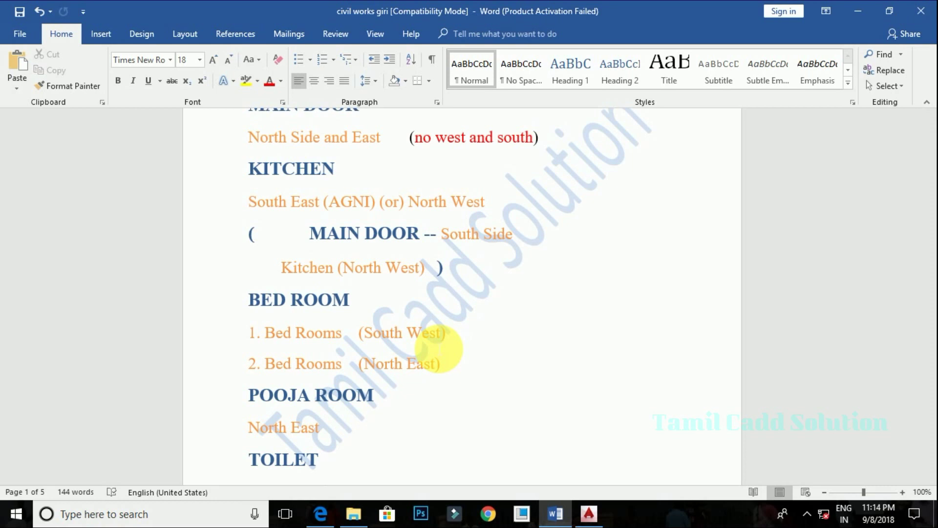
pyautogui.write('North west')
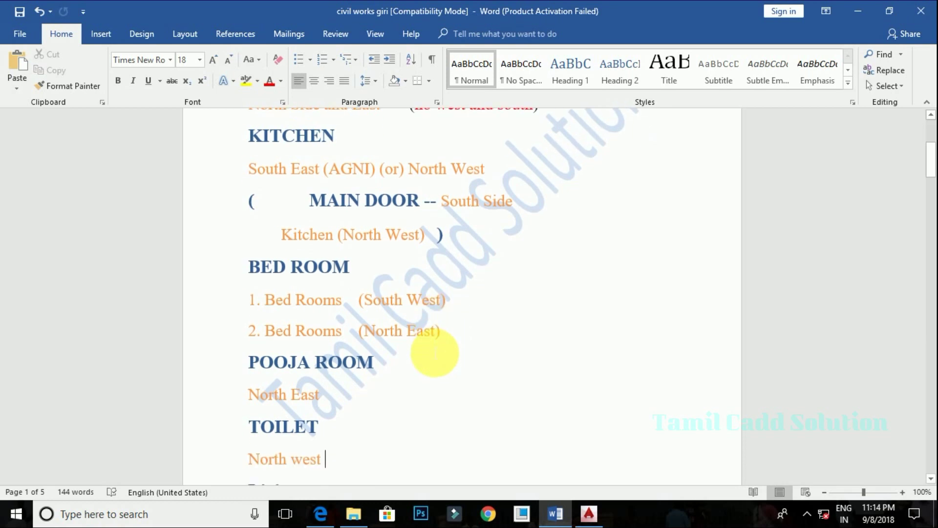
pyautogui.scroll(-3, 437, 348)
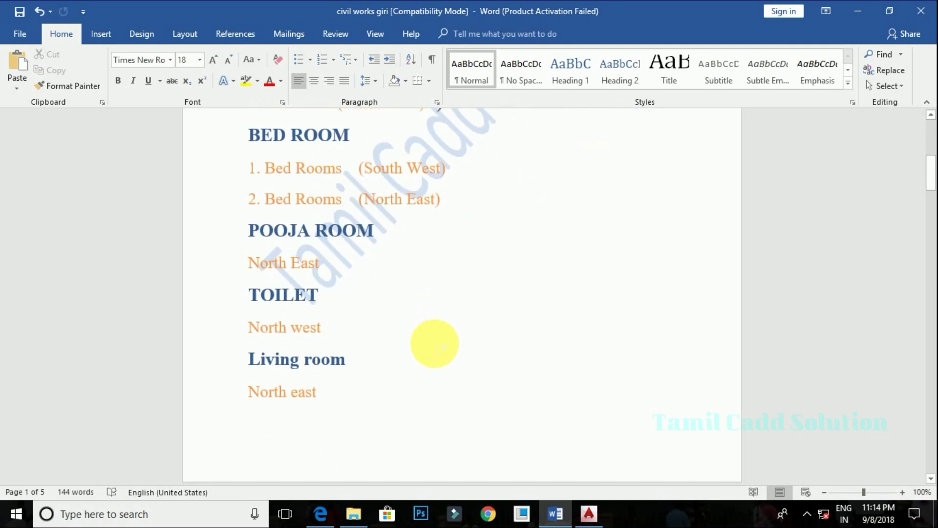
pyautogui.scroll(1, 435, 343)
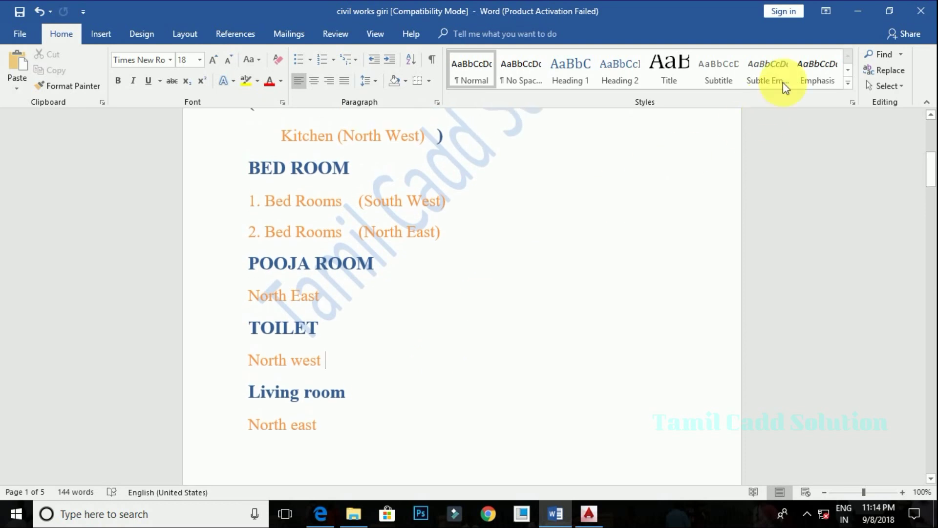
# Switch to AutoCAD and nudge the house plan slightly right to show the rotated compass
pyautogui.click(858, 11)
pyautogui.moveTo(338, 314); pyautogui.dragTo(382, 309)
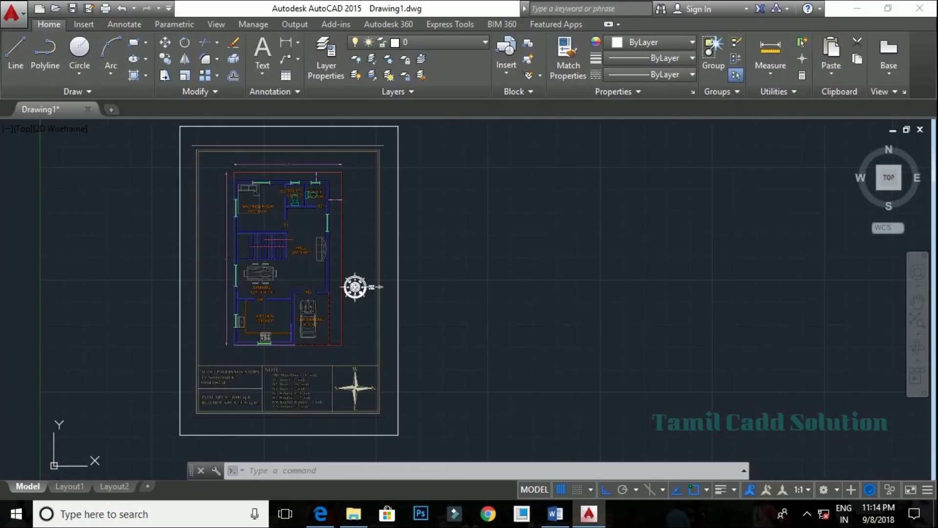